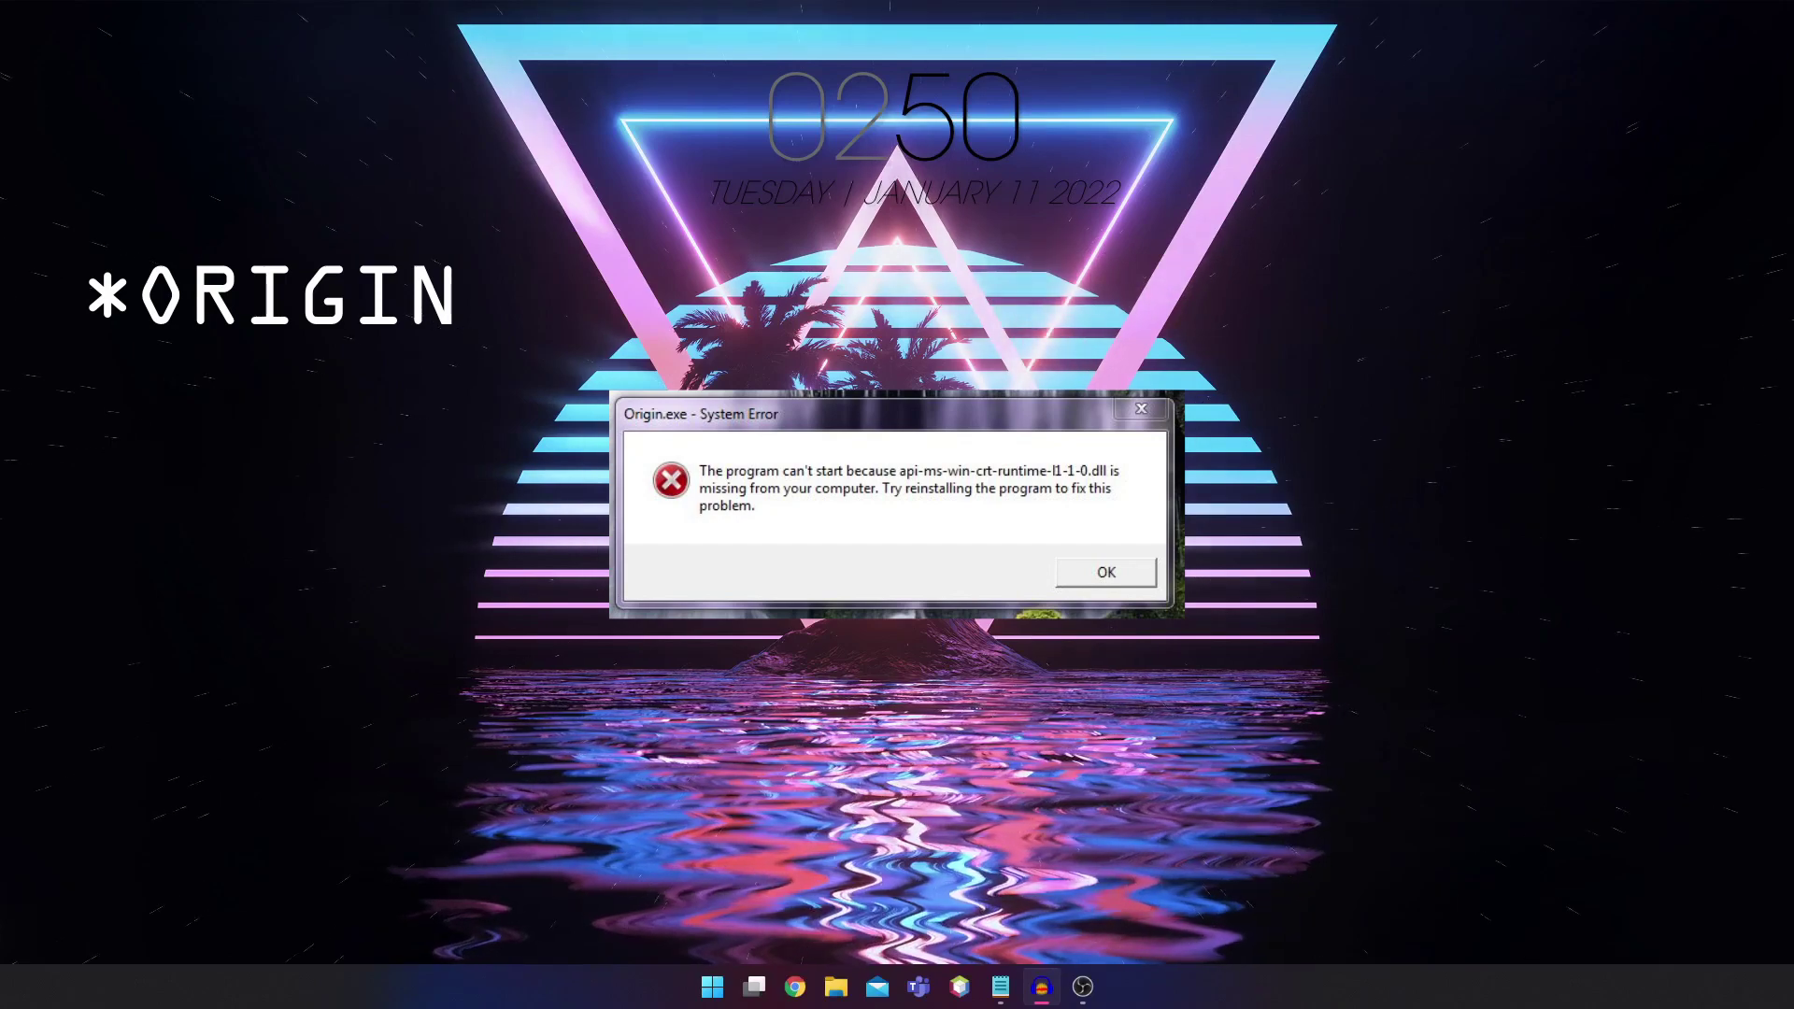
Step: Dismiss the Origin.exe System Error about the missing api-ms-win-crt-runtime-l1-1-0.dll
key(Return)
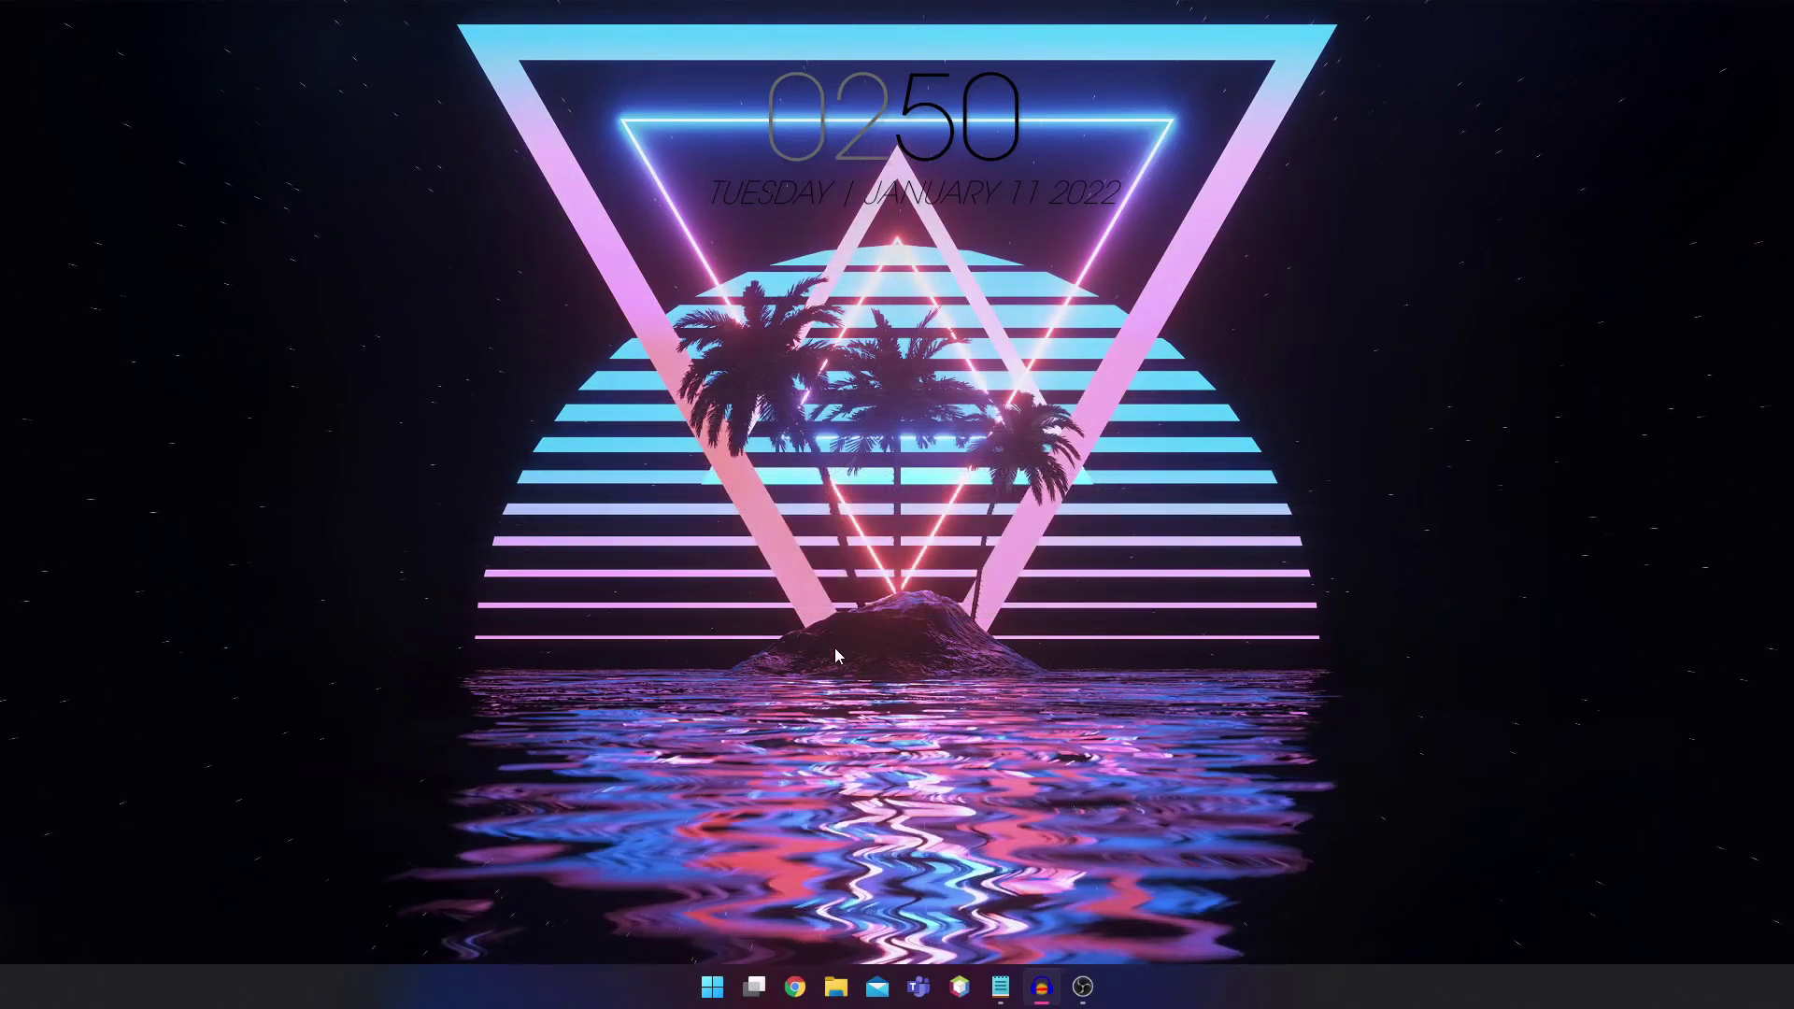
Step: Open Control Panel's Programs and Features and select the Visual C++ 2015-2019 x64 redistributable
click(715, 983)
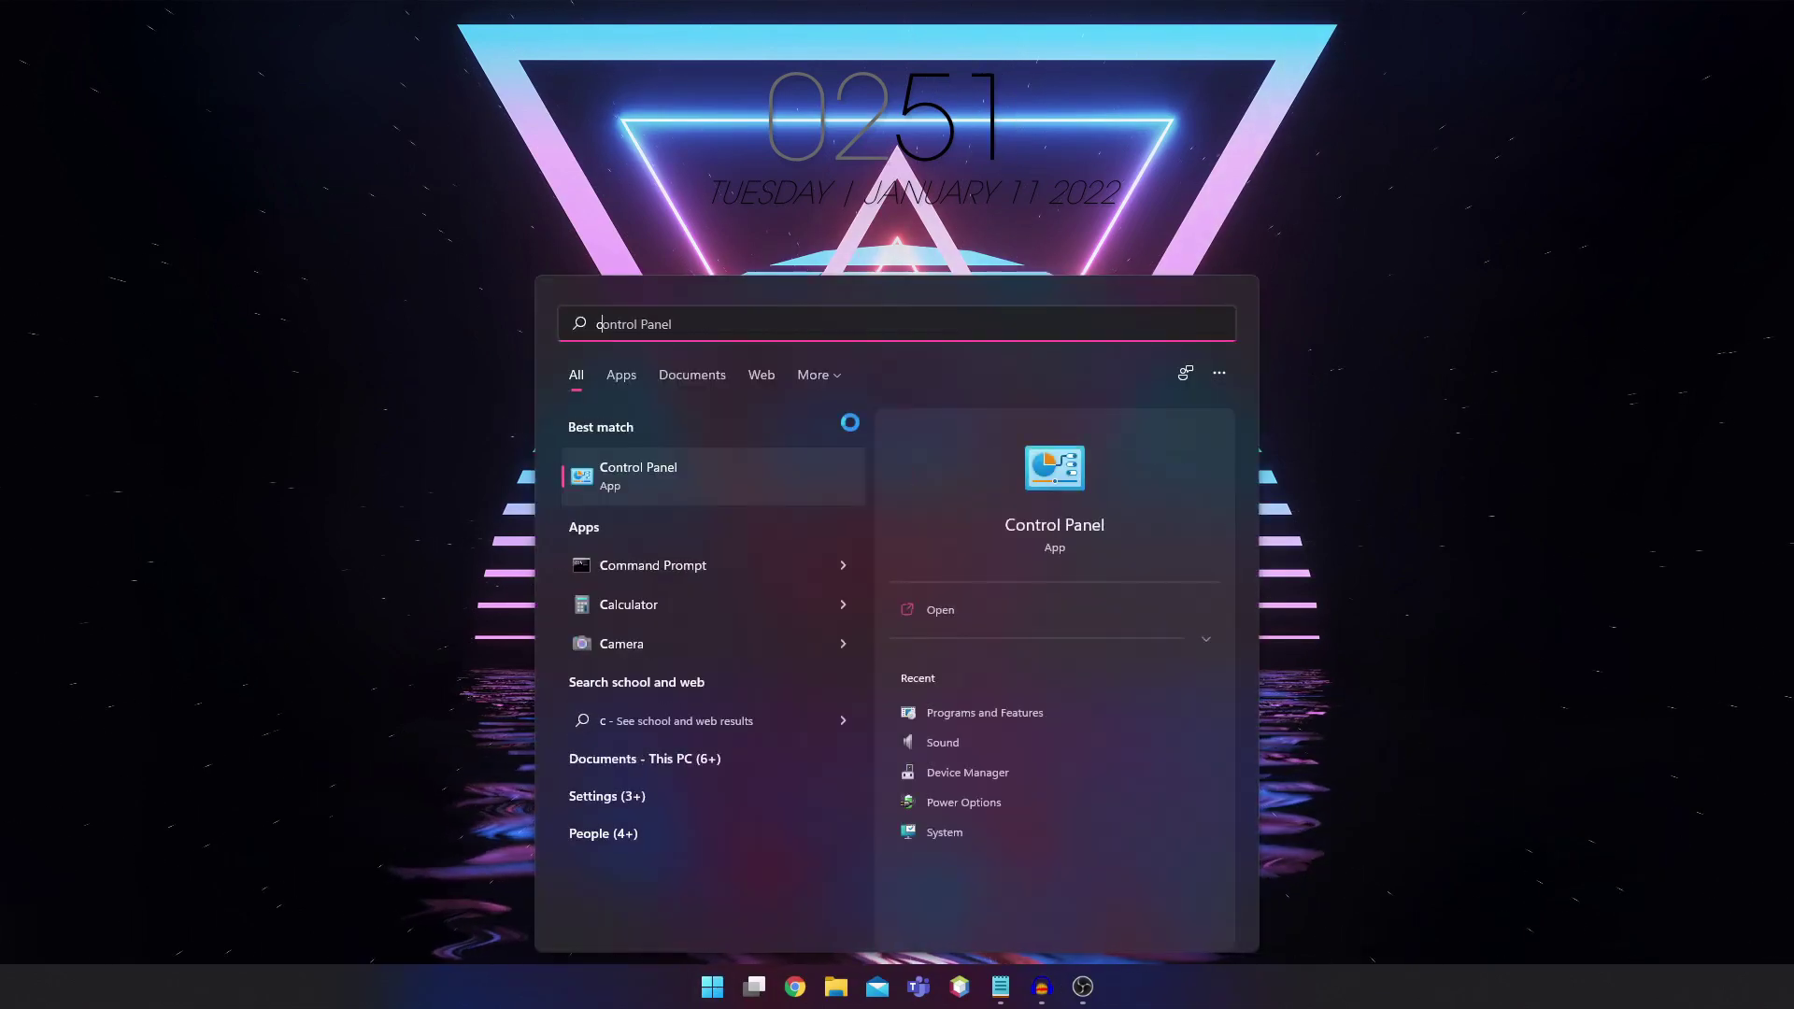
key(Return)
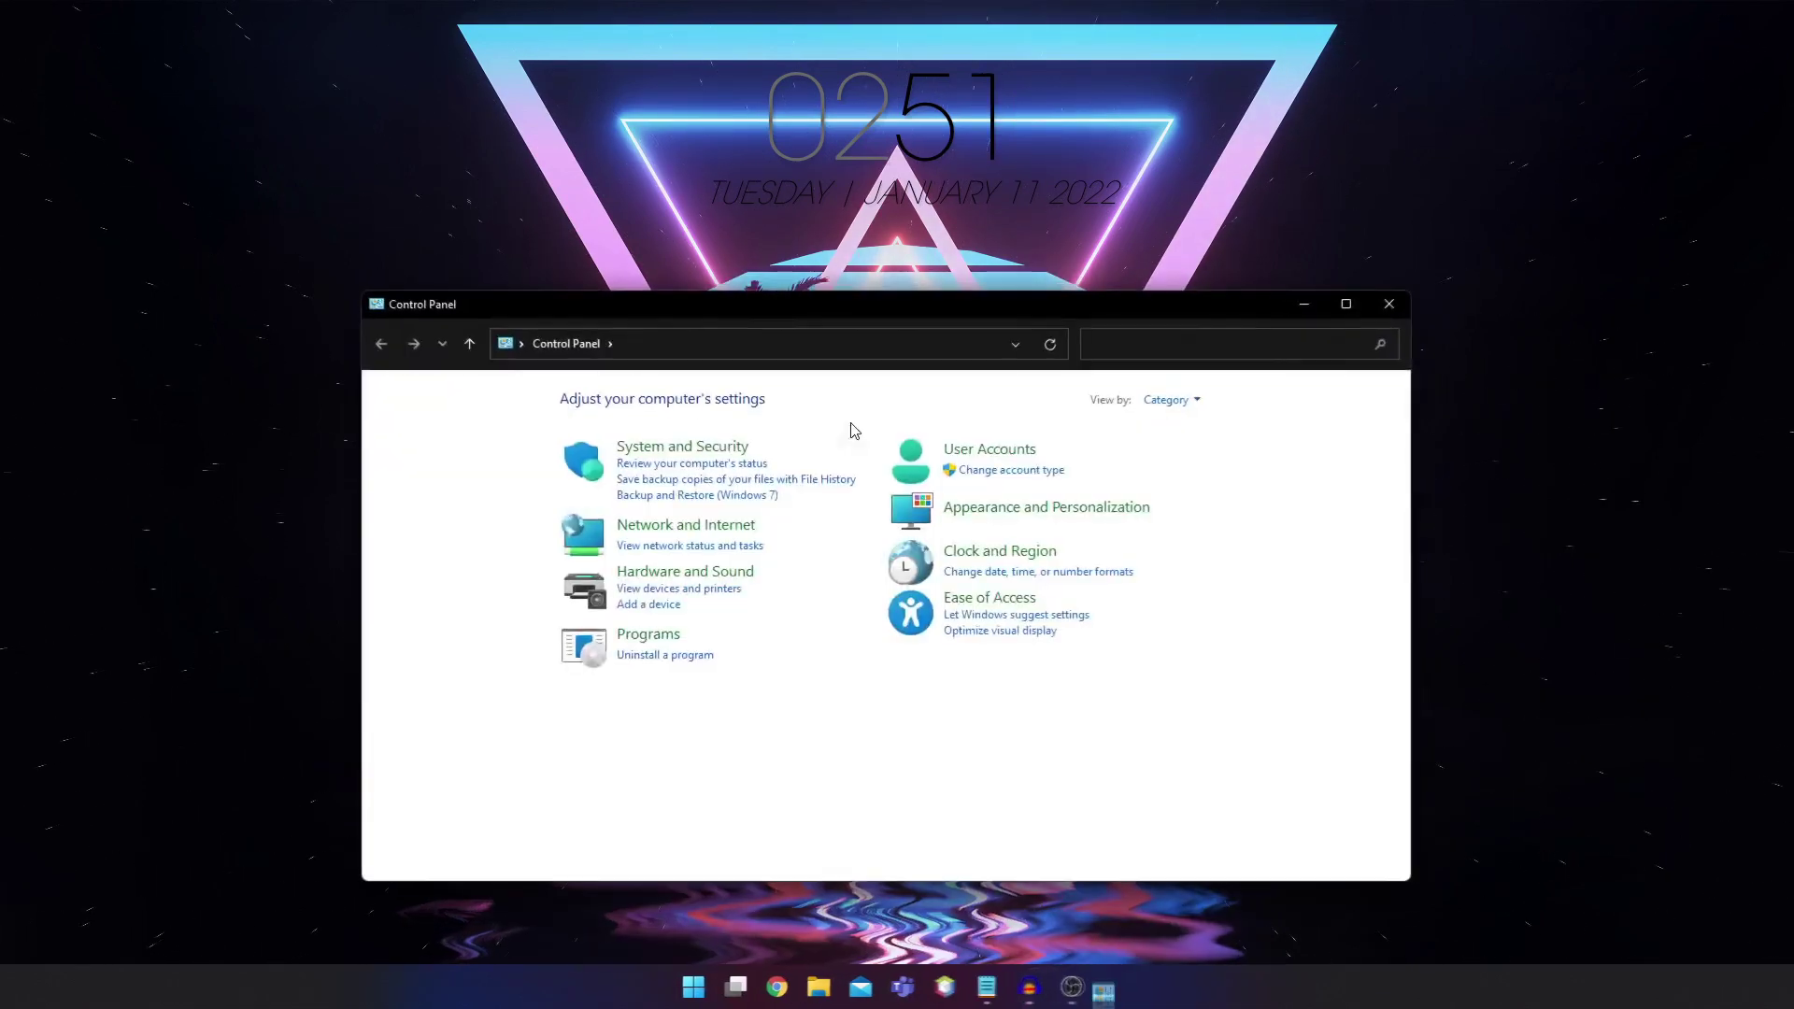
drag(722, 314, 723, 270)
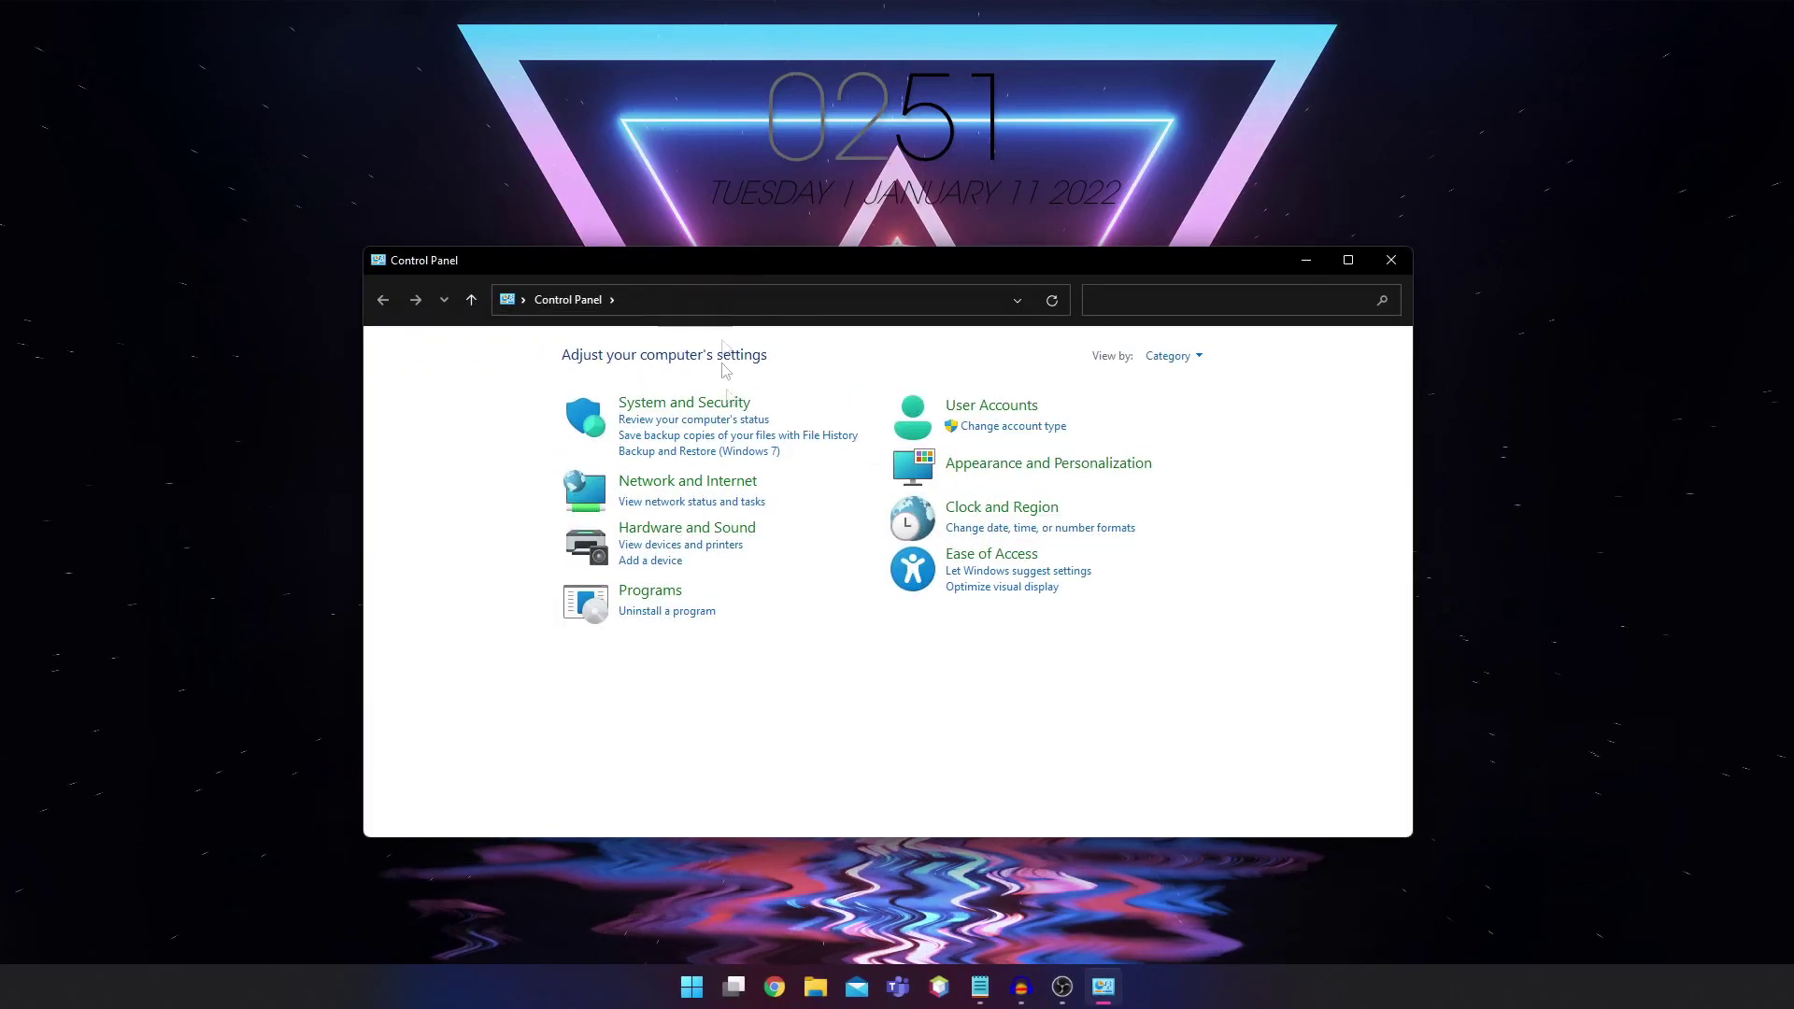
click(666, 612)
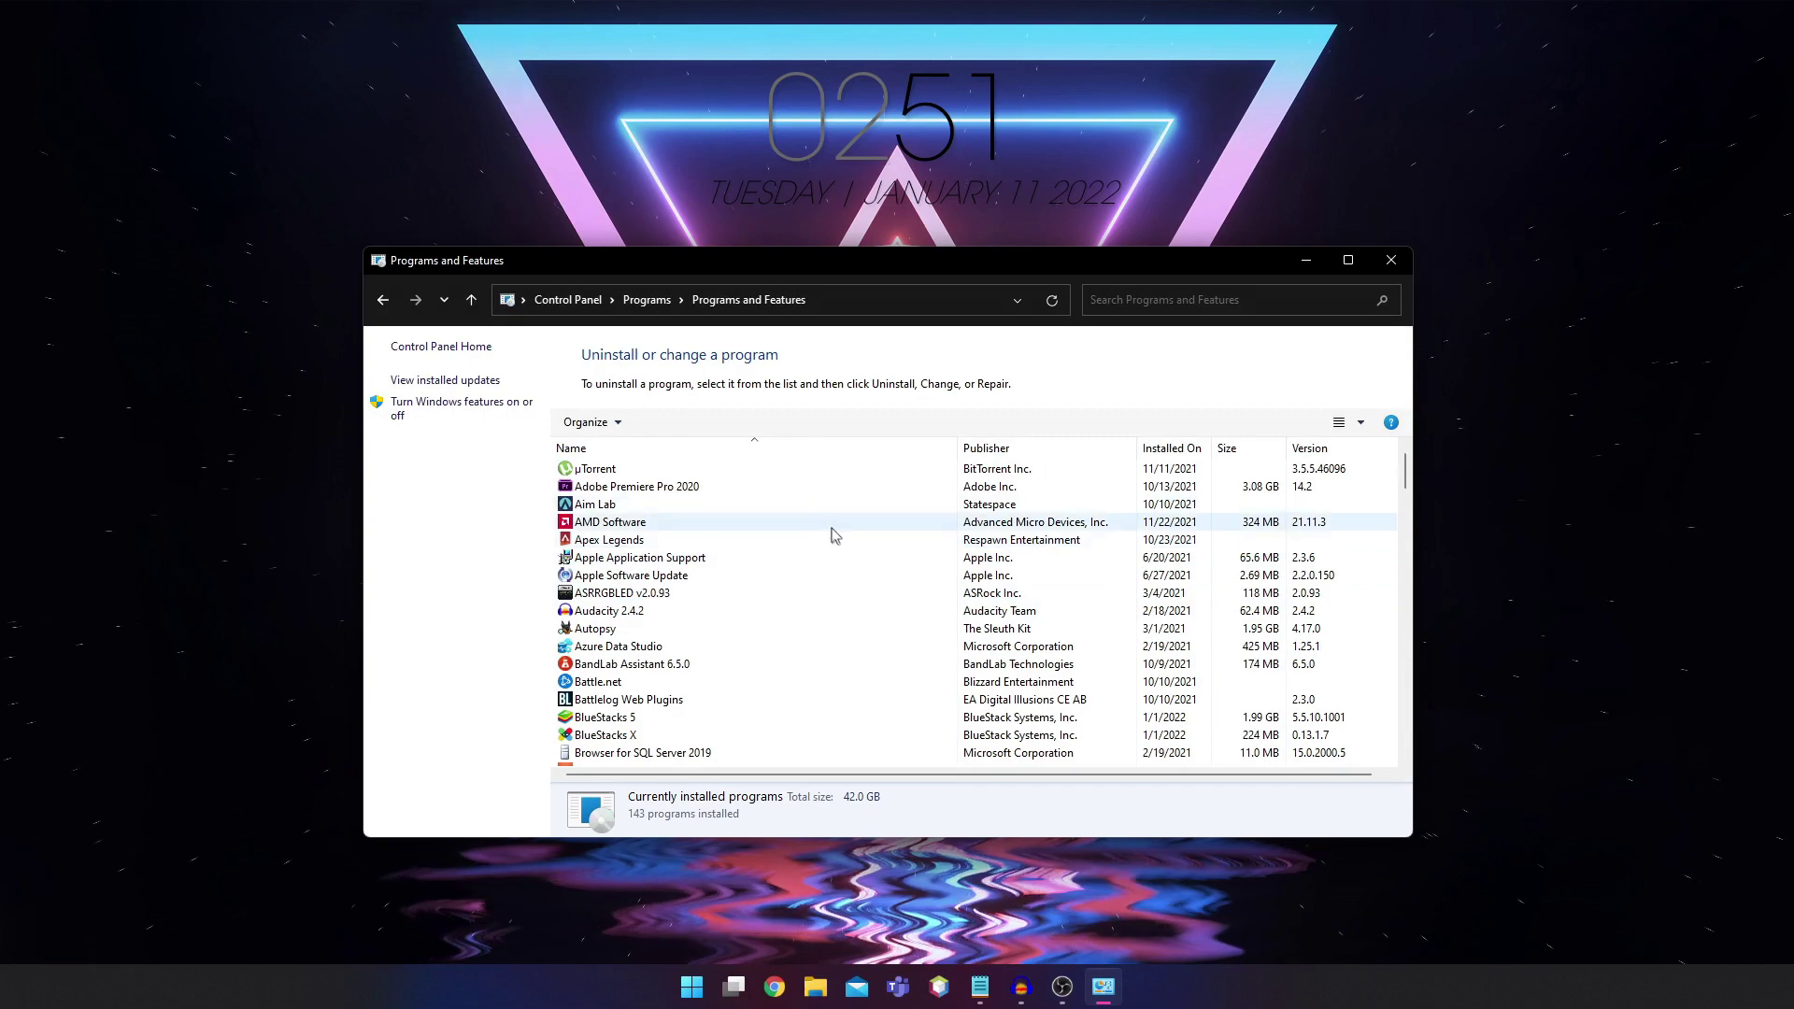
scroll(834, 534, down, 20)
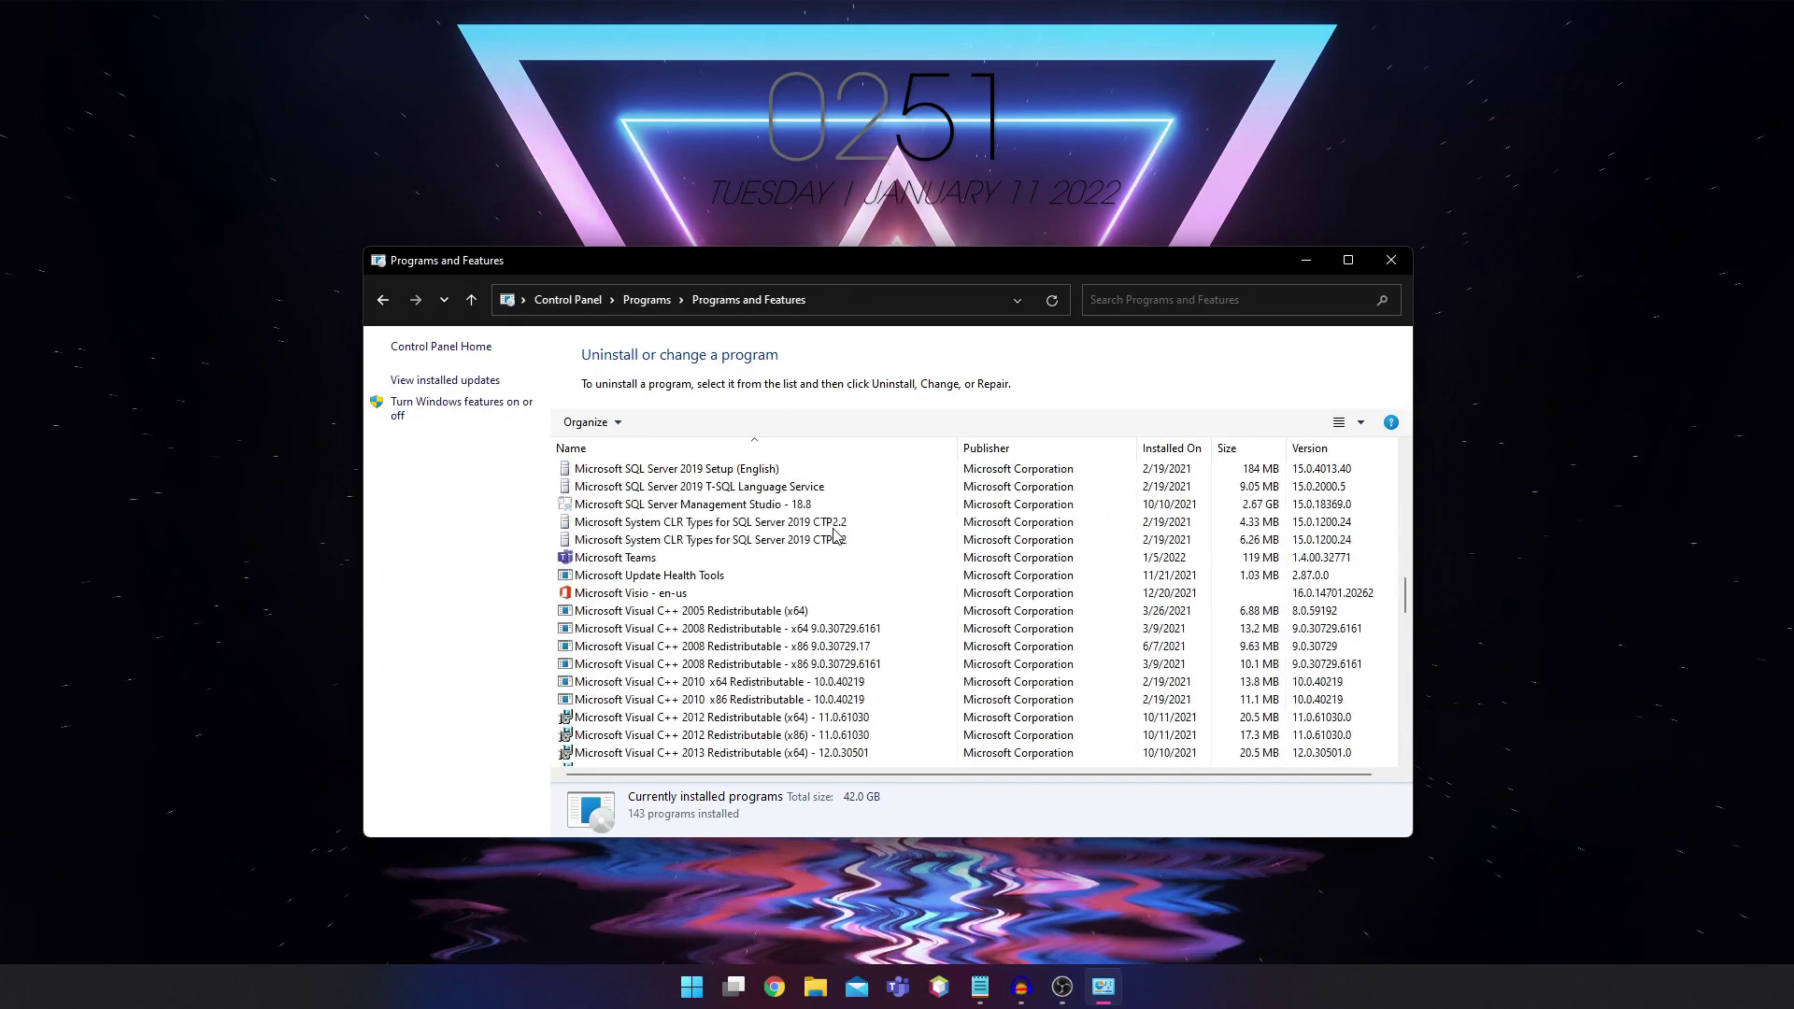
scroll(834, 535, down, 5)
scroll(809, 710, up, 5)
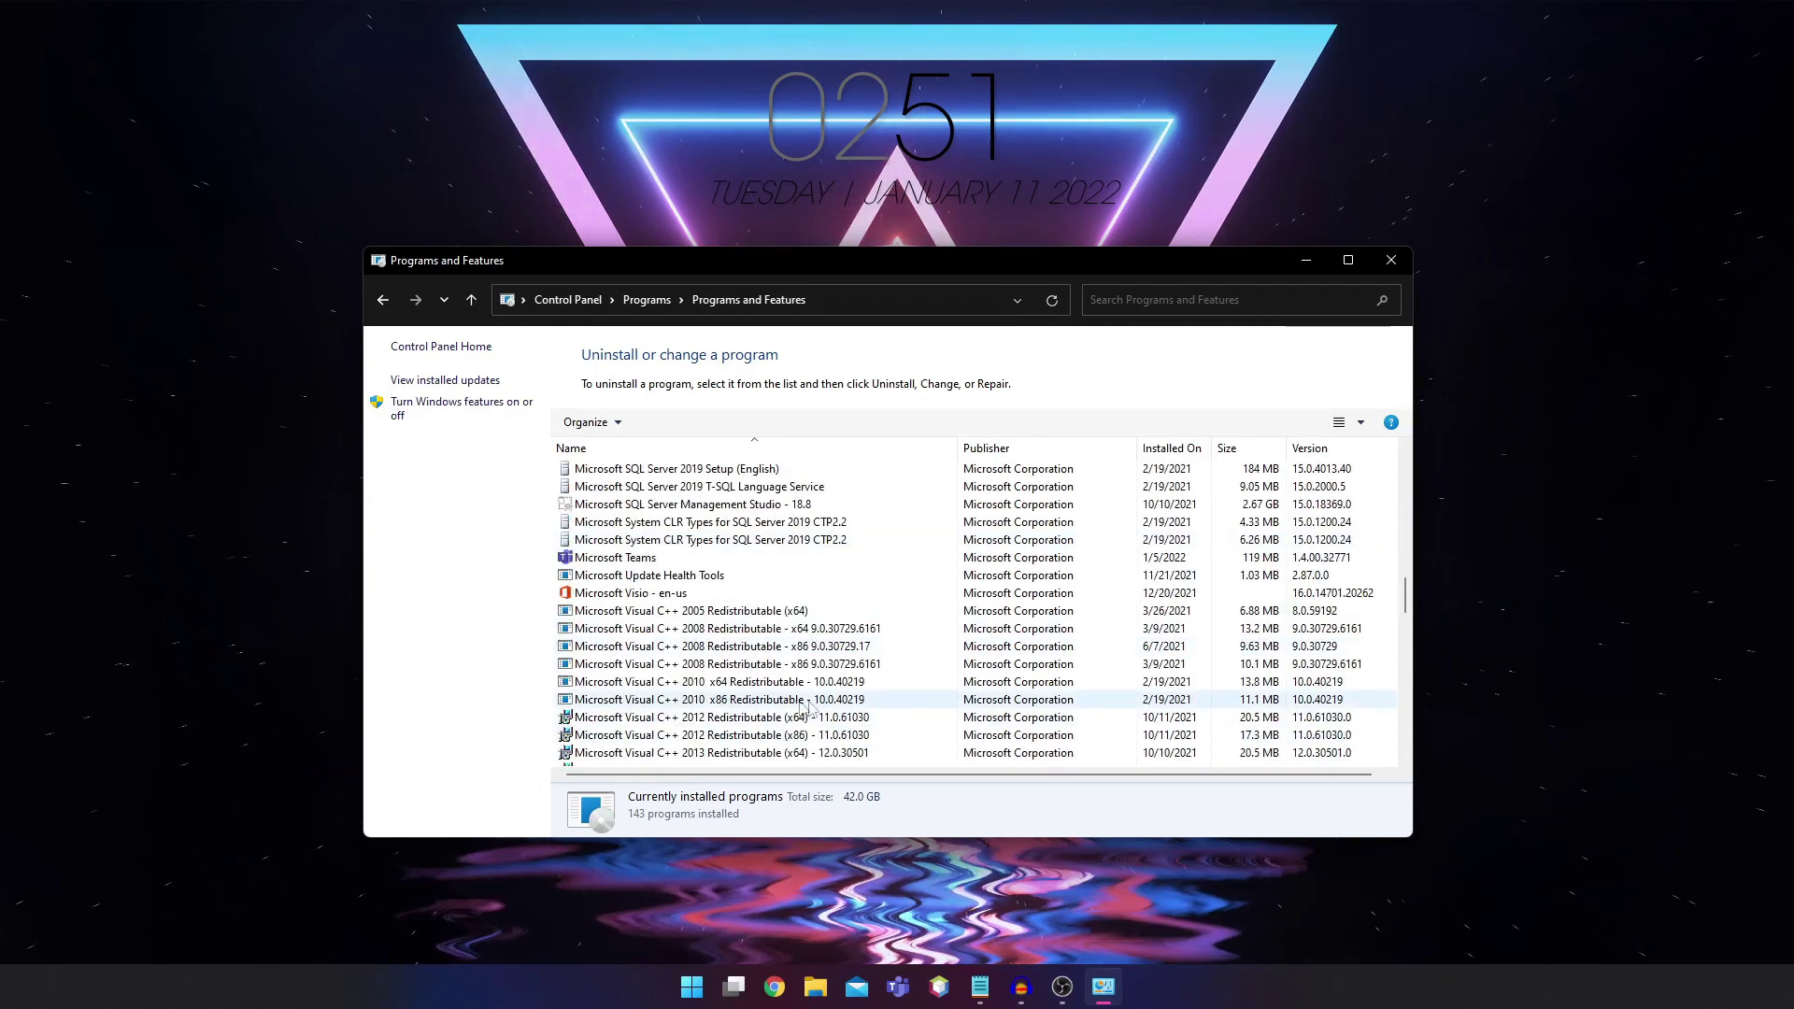
scroll(810, 710, down, 2)
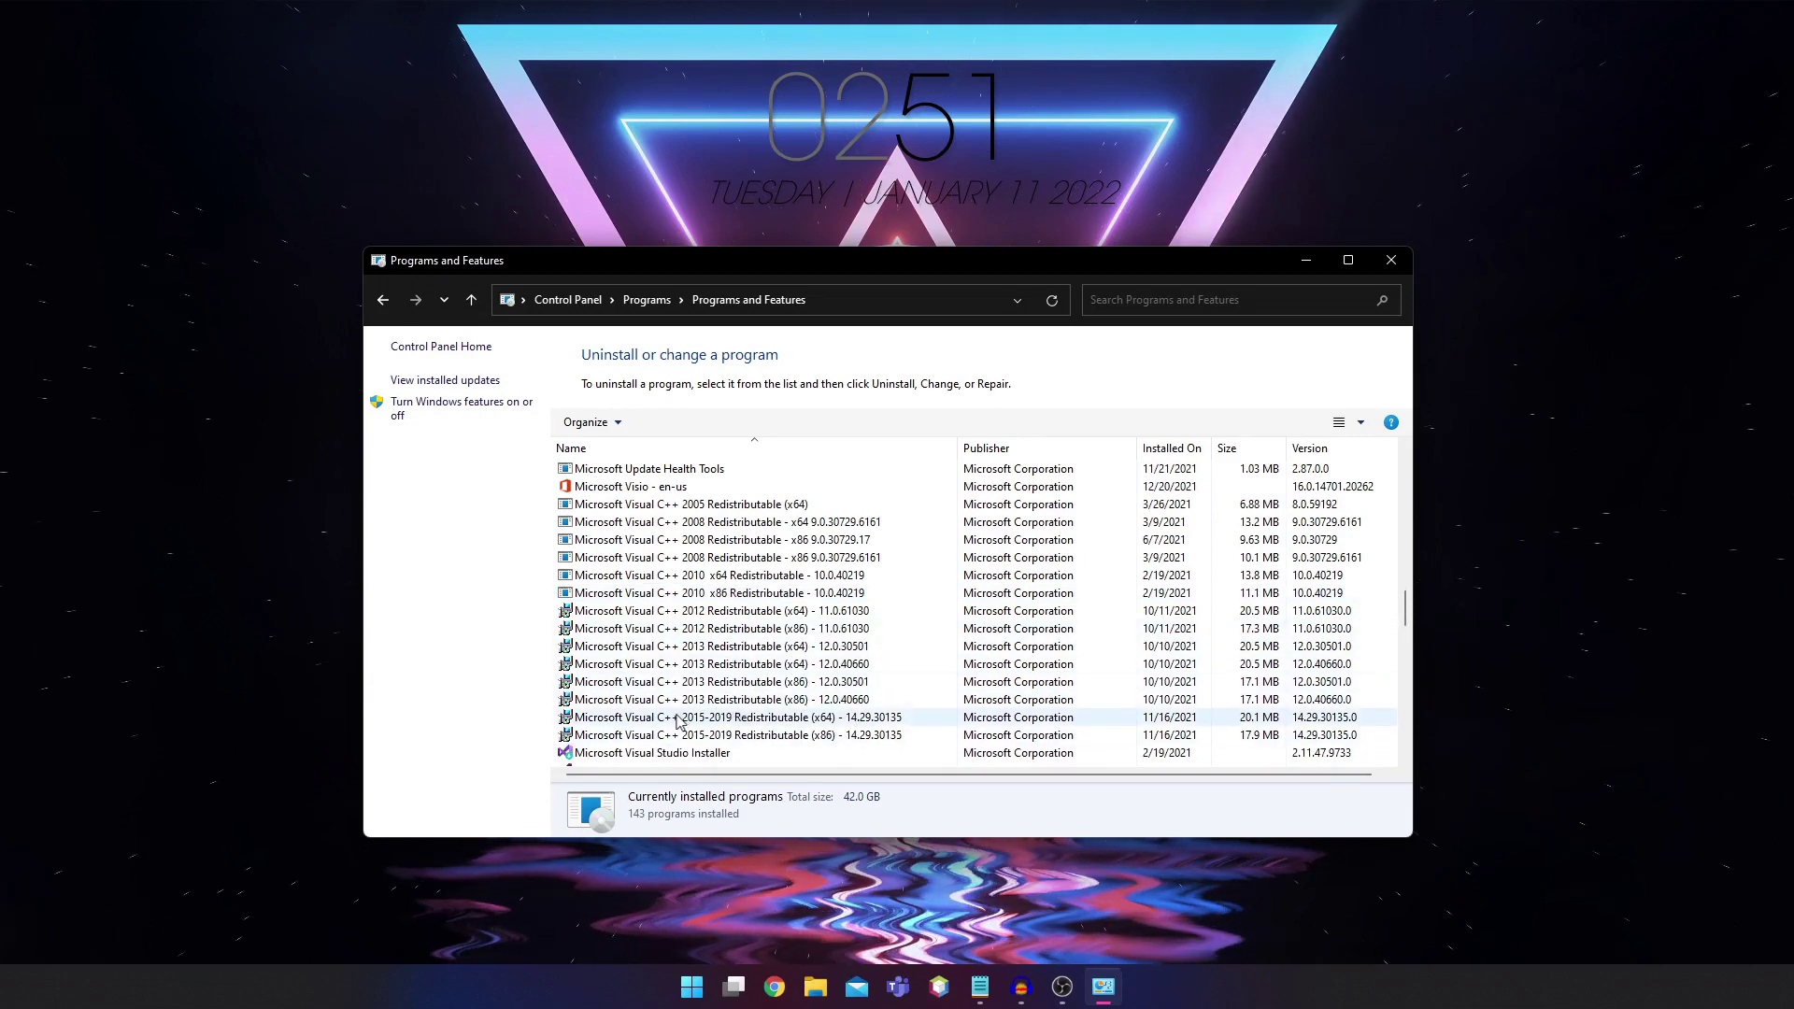
click(710, 718)
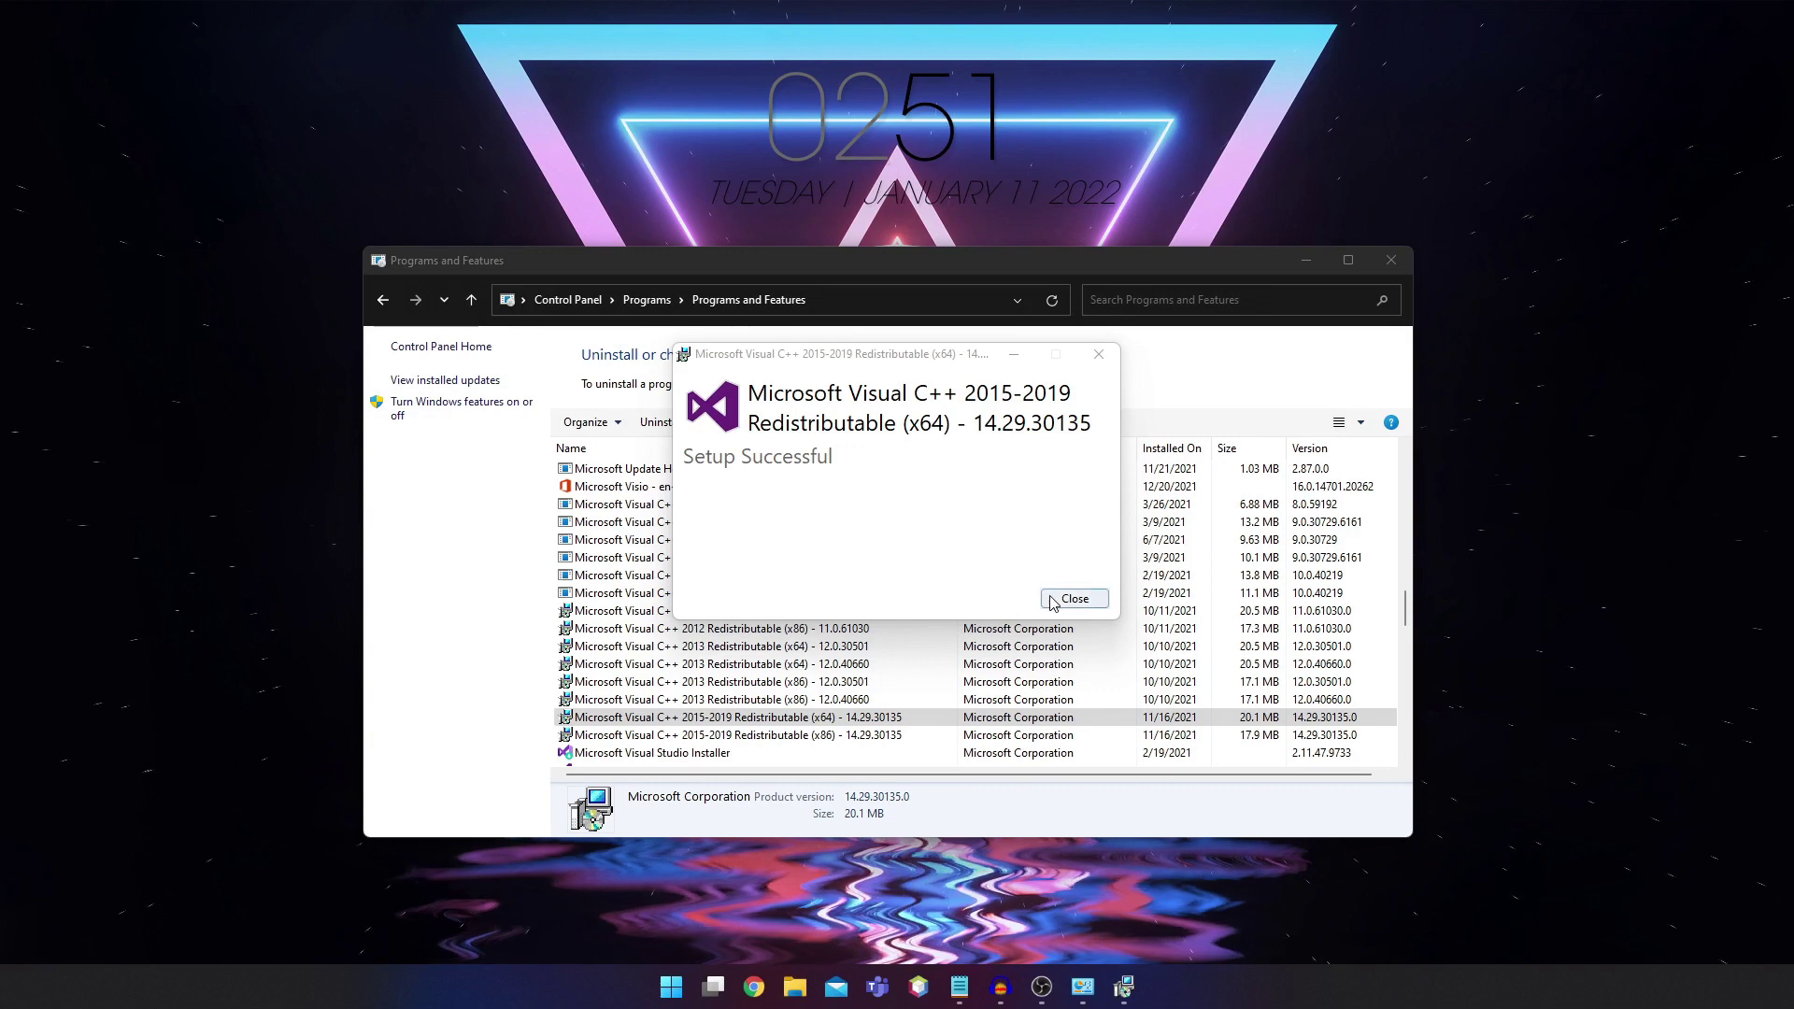
Step: Finish the x64 removal, uninstall the Visual C++ 2015-2019 x86 redistributable, and close Programs and Features
click(1053, 603)
click(736, 717)
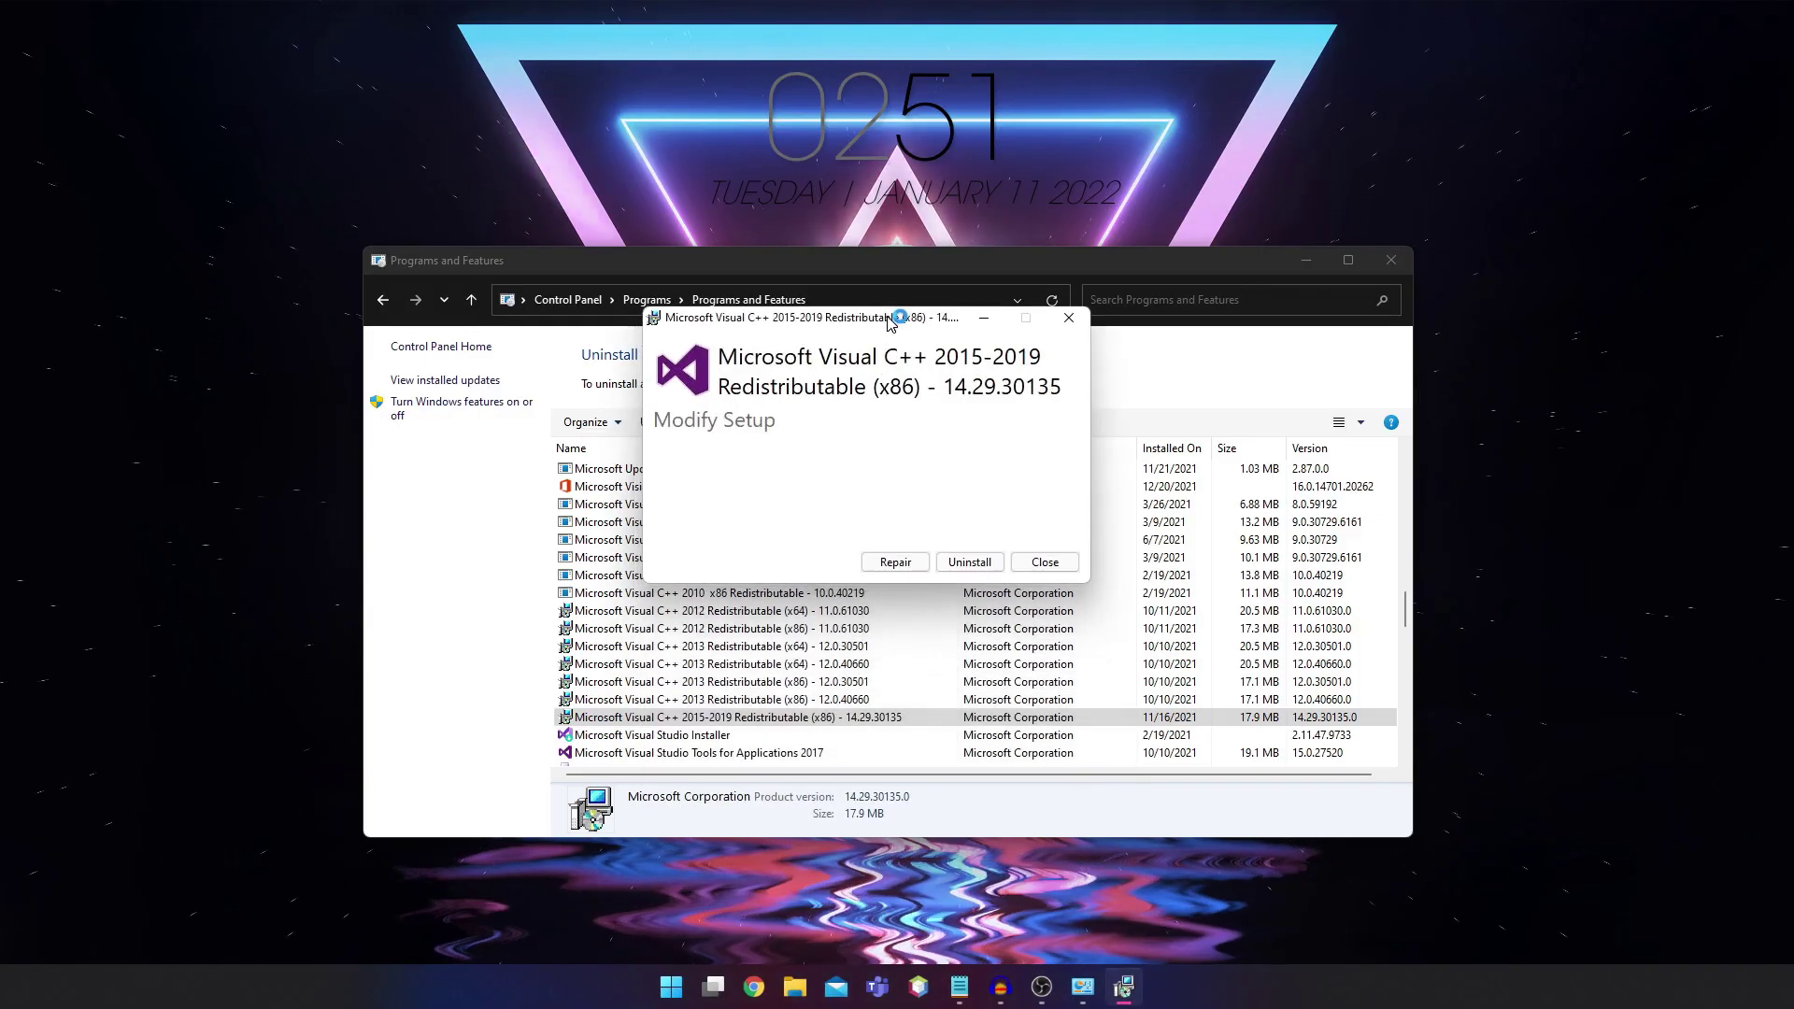
click(958, 561)
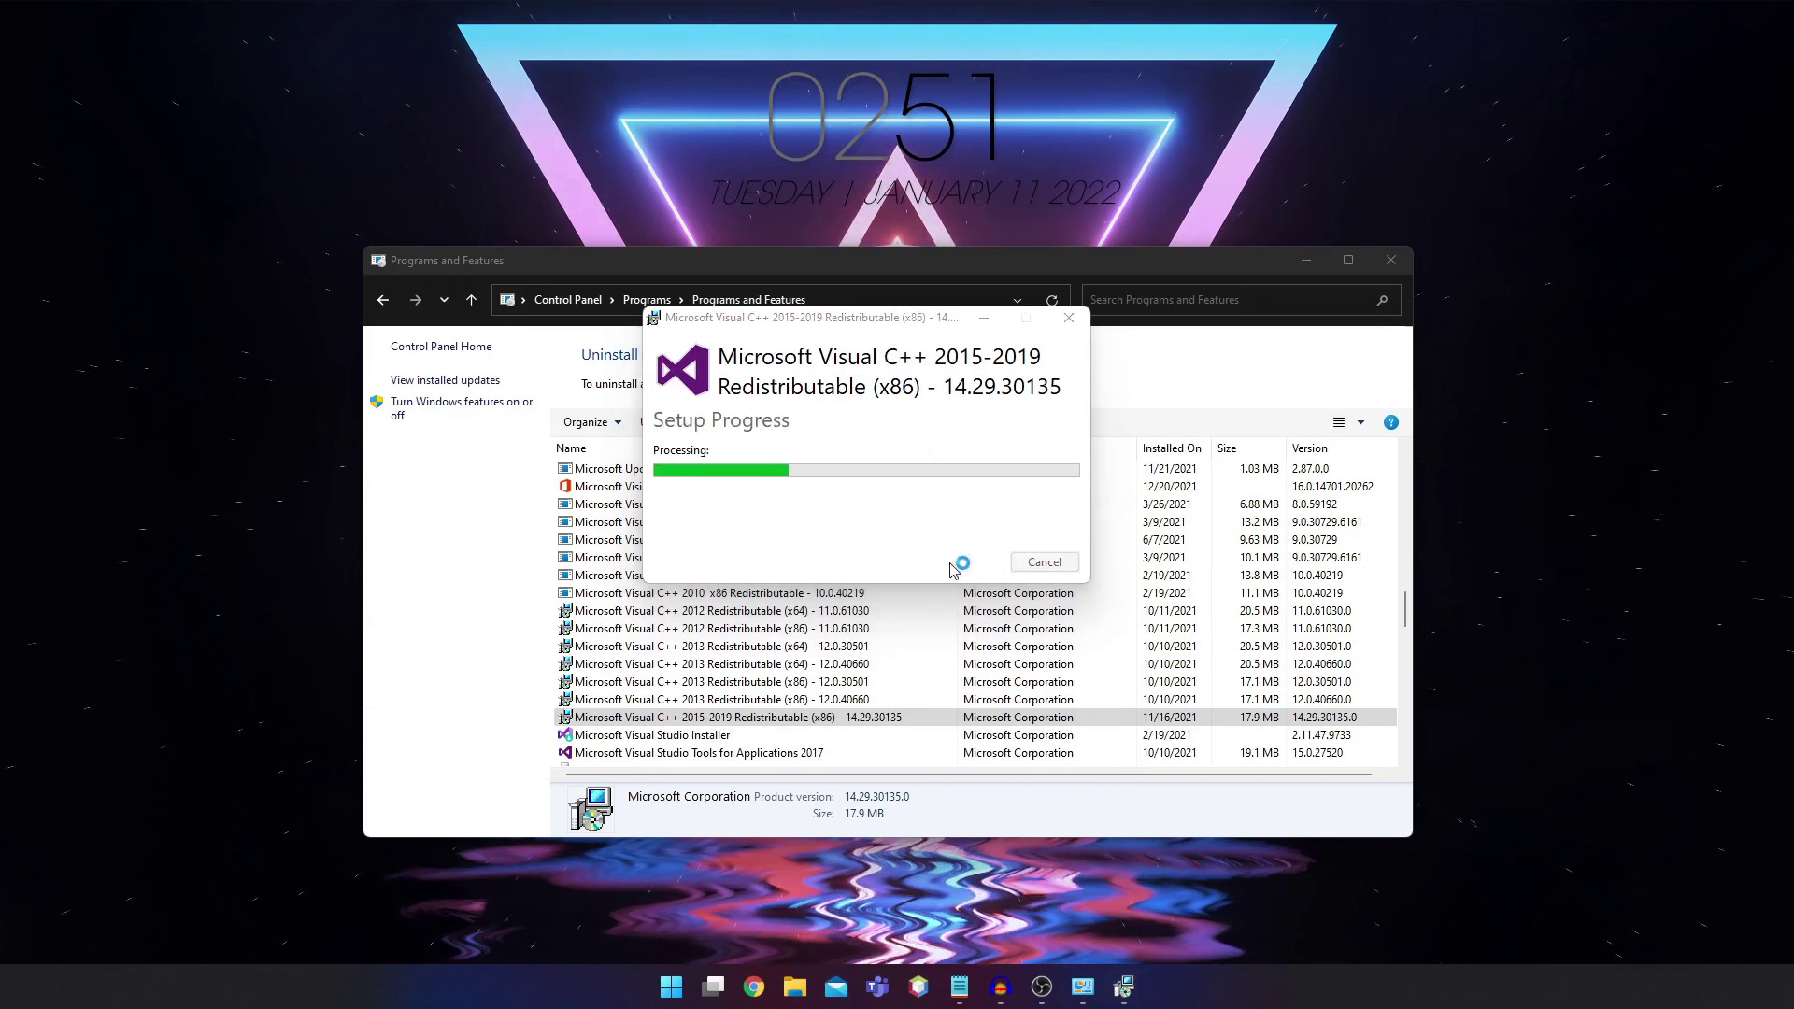
click(1042, 564)
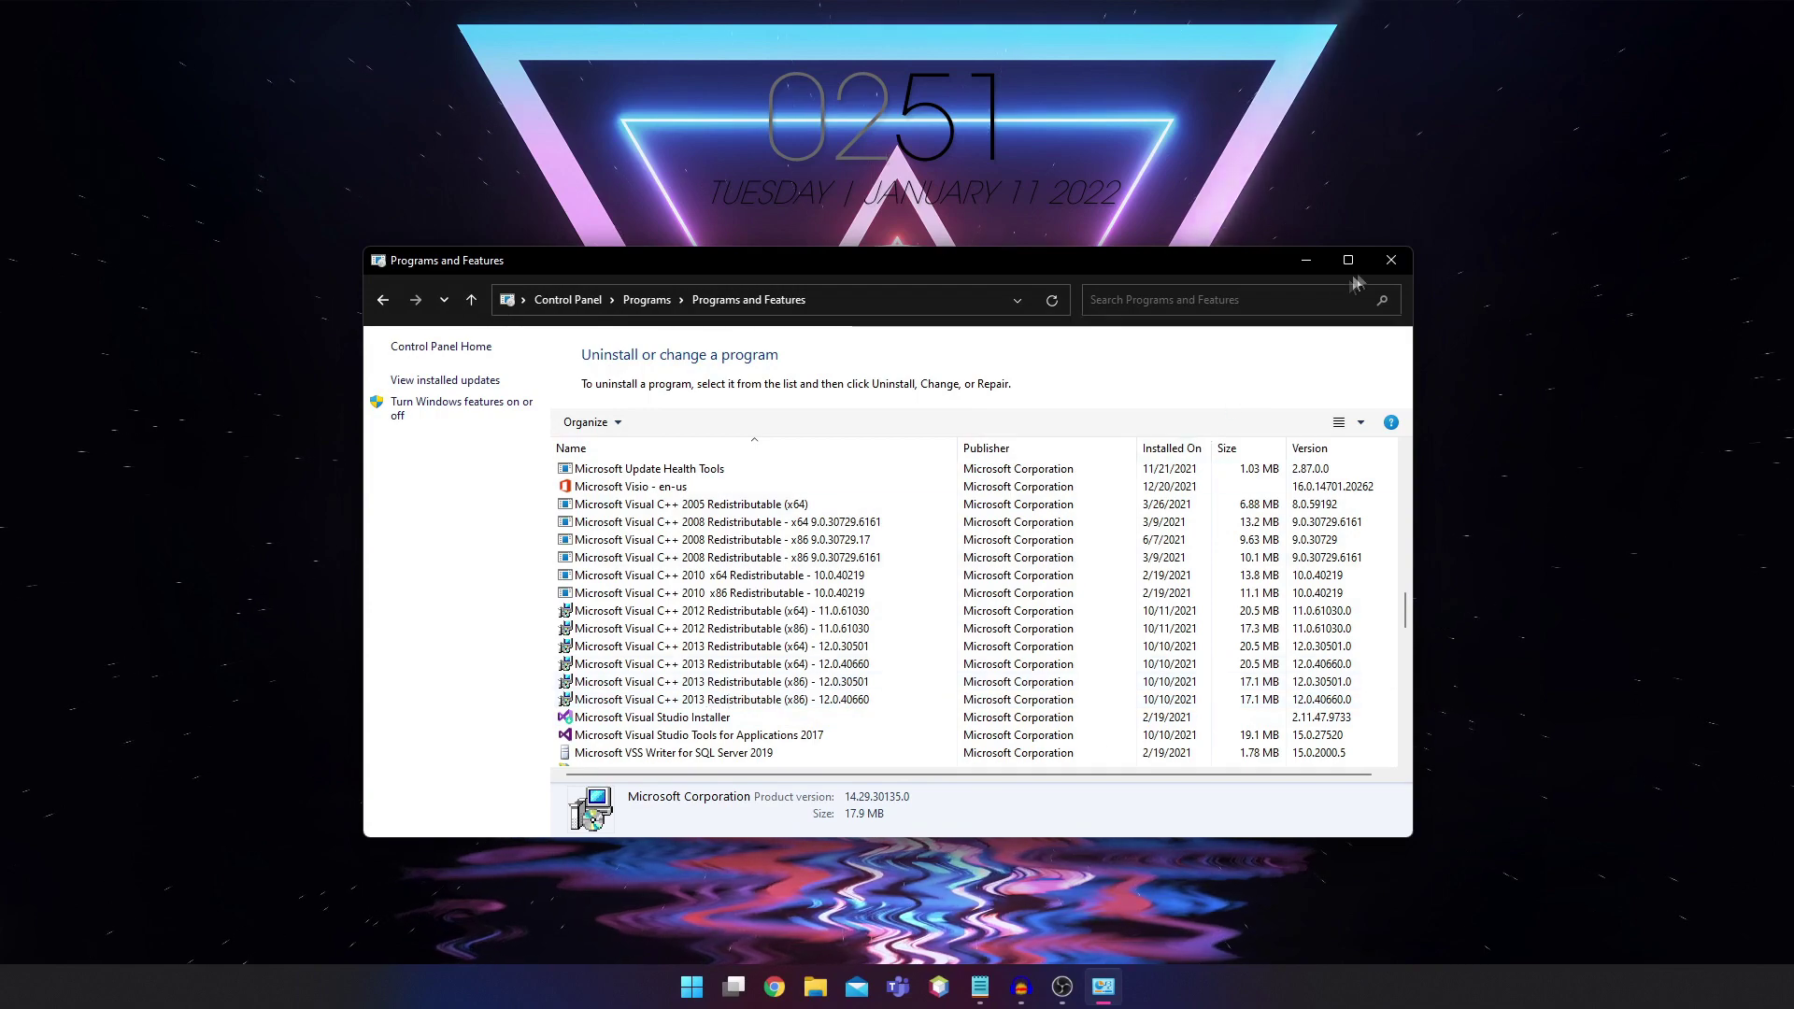
key(alt+F4)
Step: Restart the PC from the Start menu power options, then refresh the desktop
key(super)
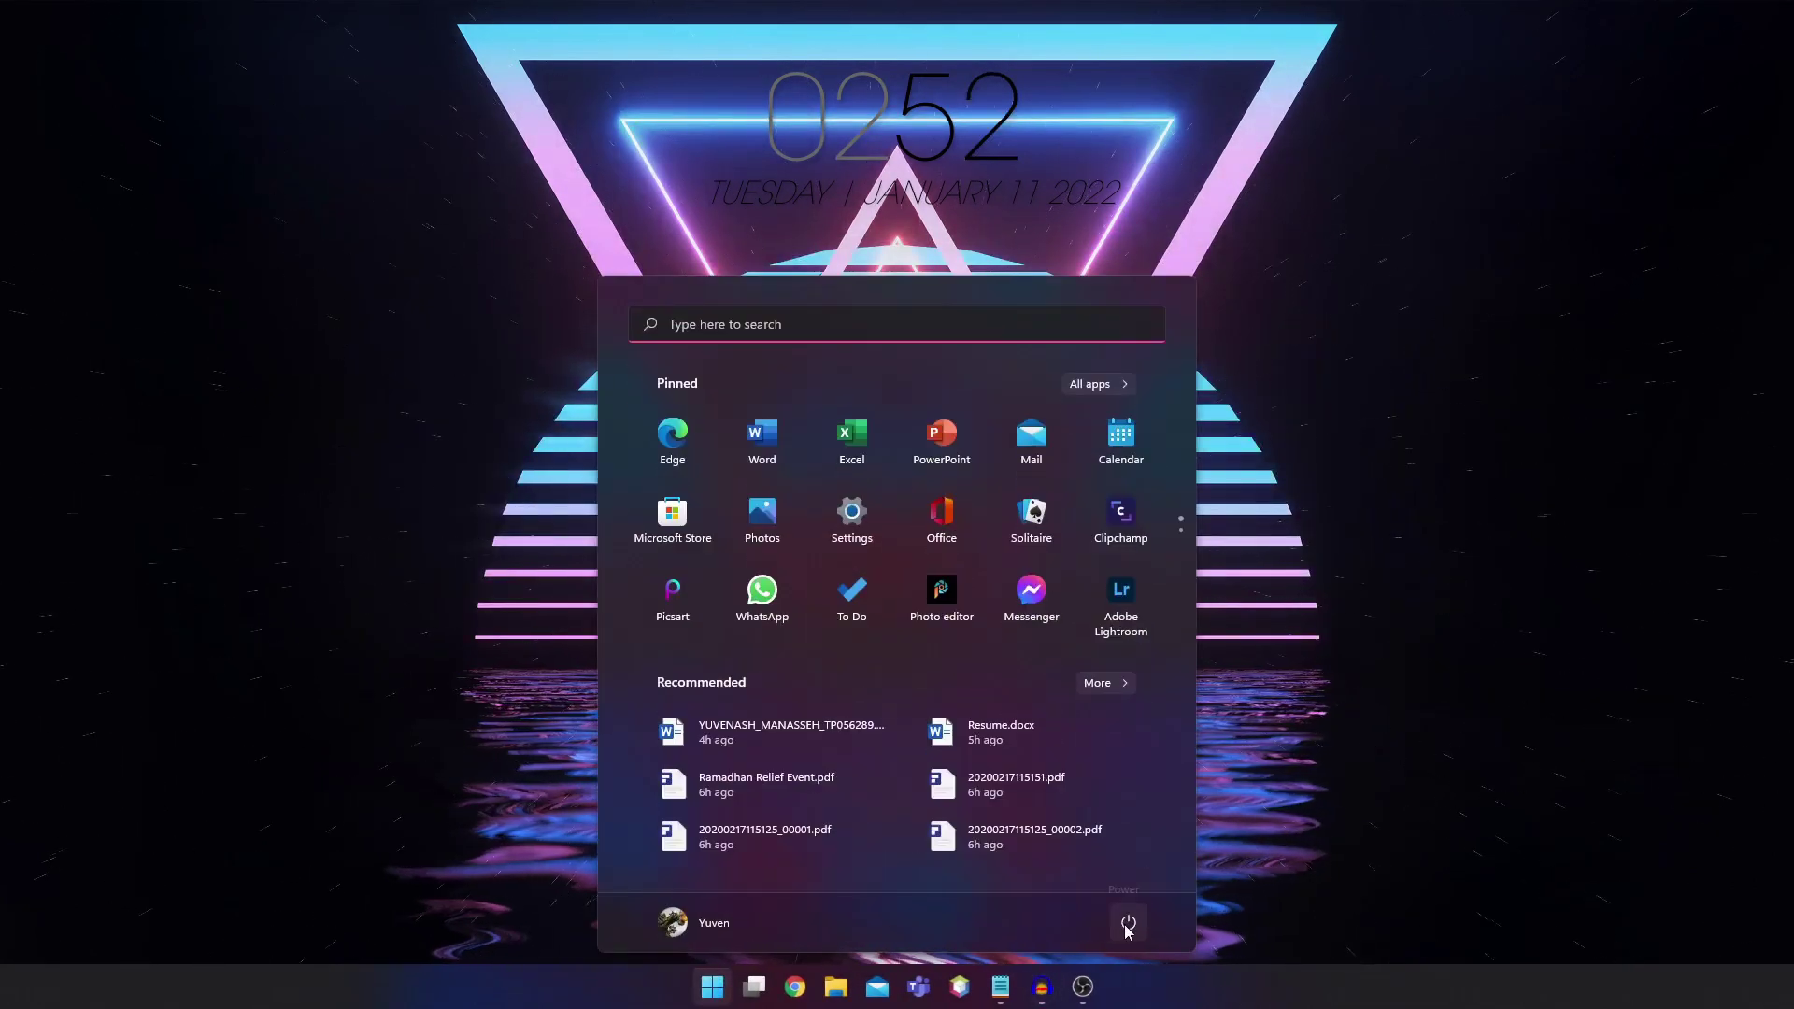
click(1128, 925)
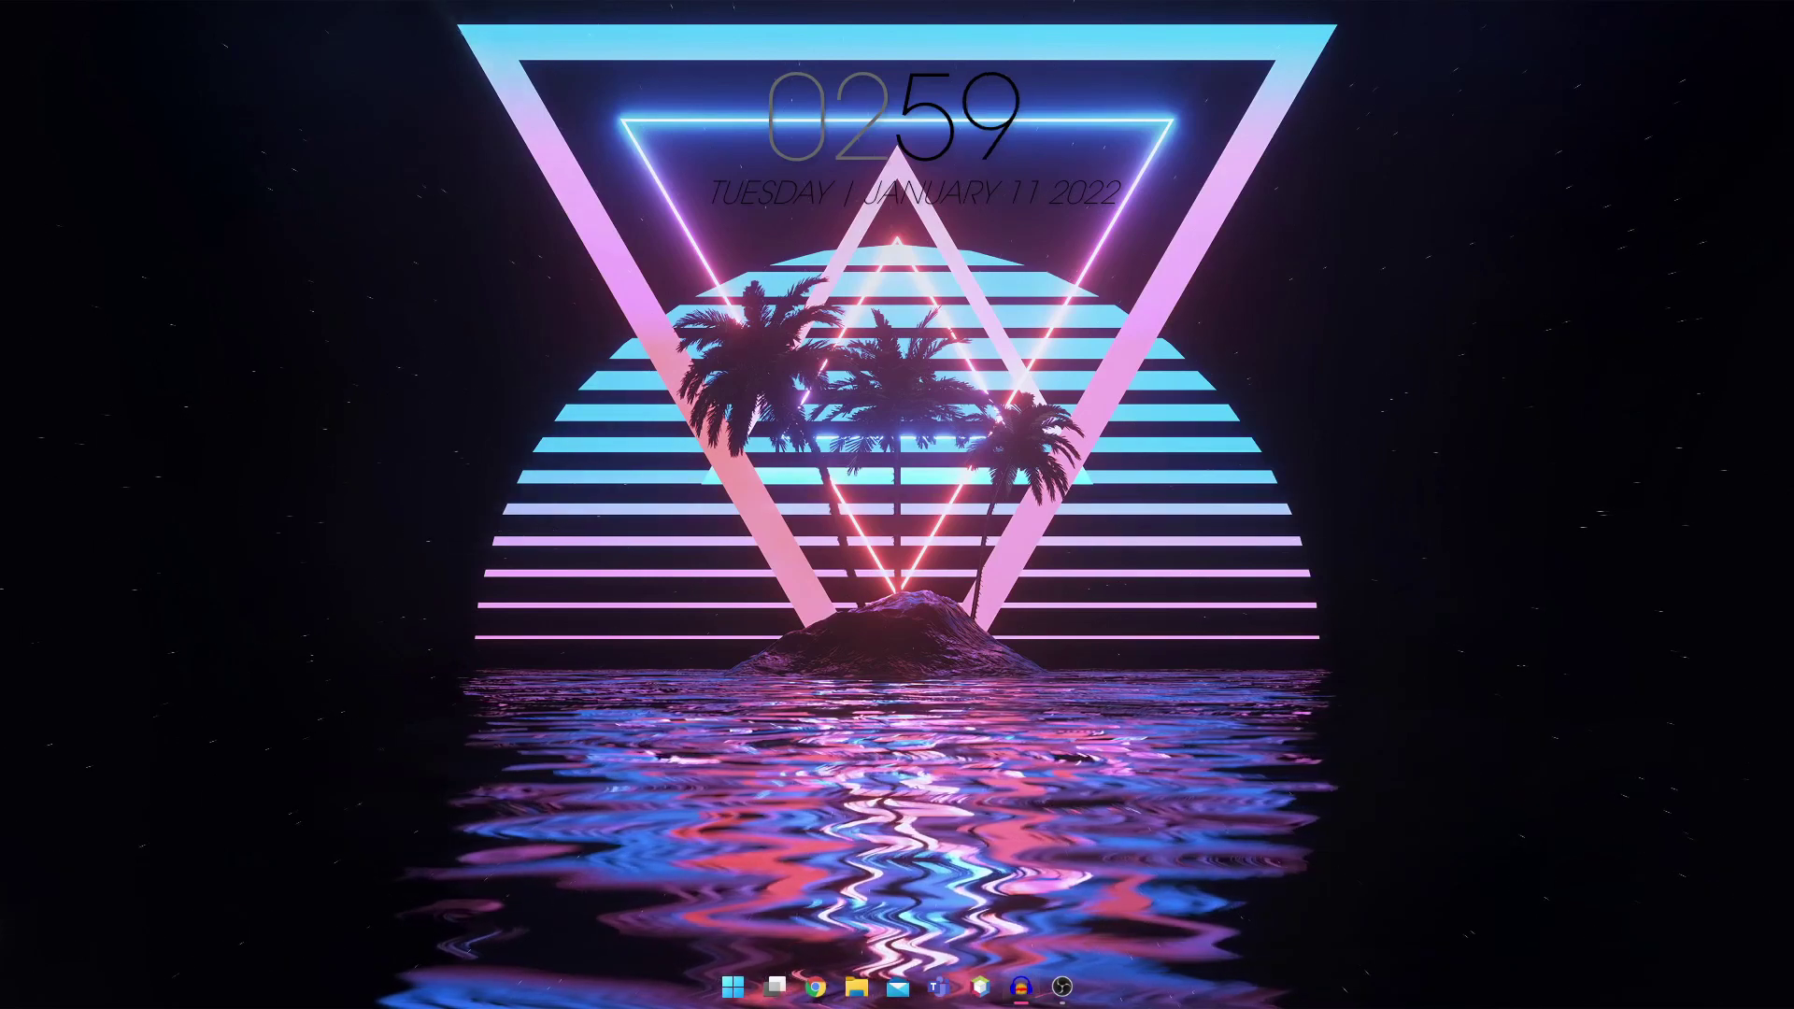
right_click(540, 333)
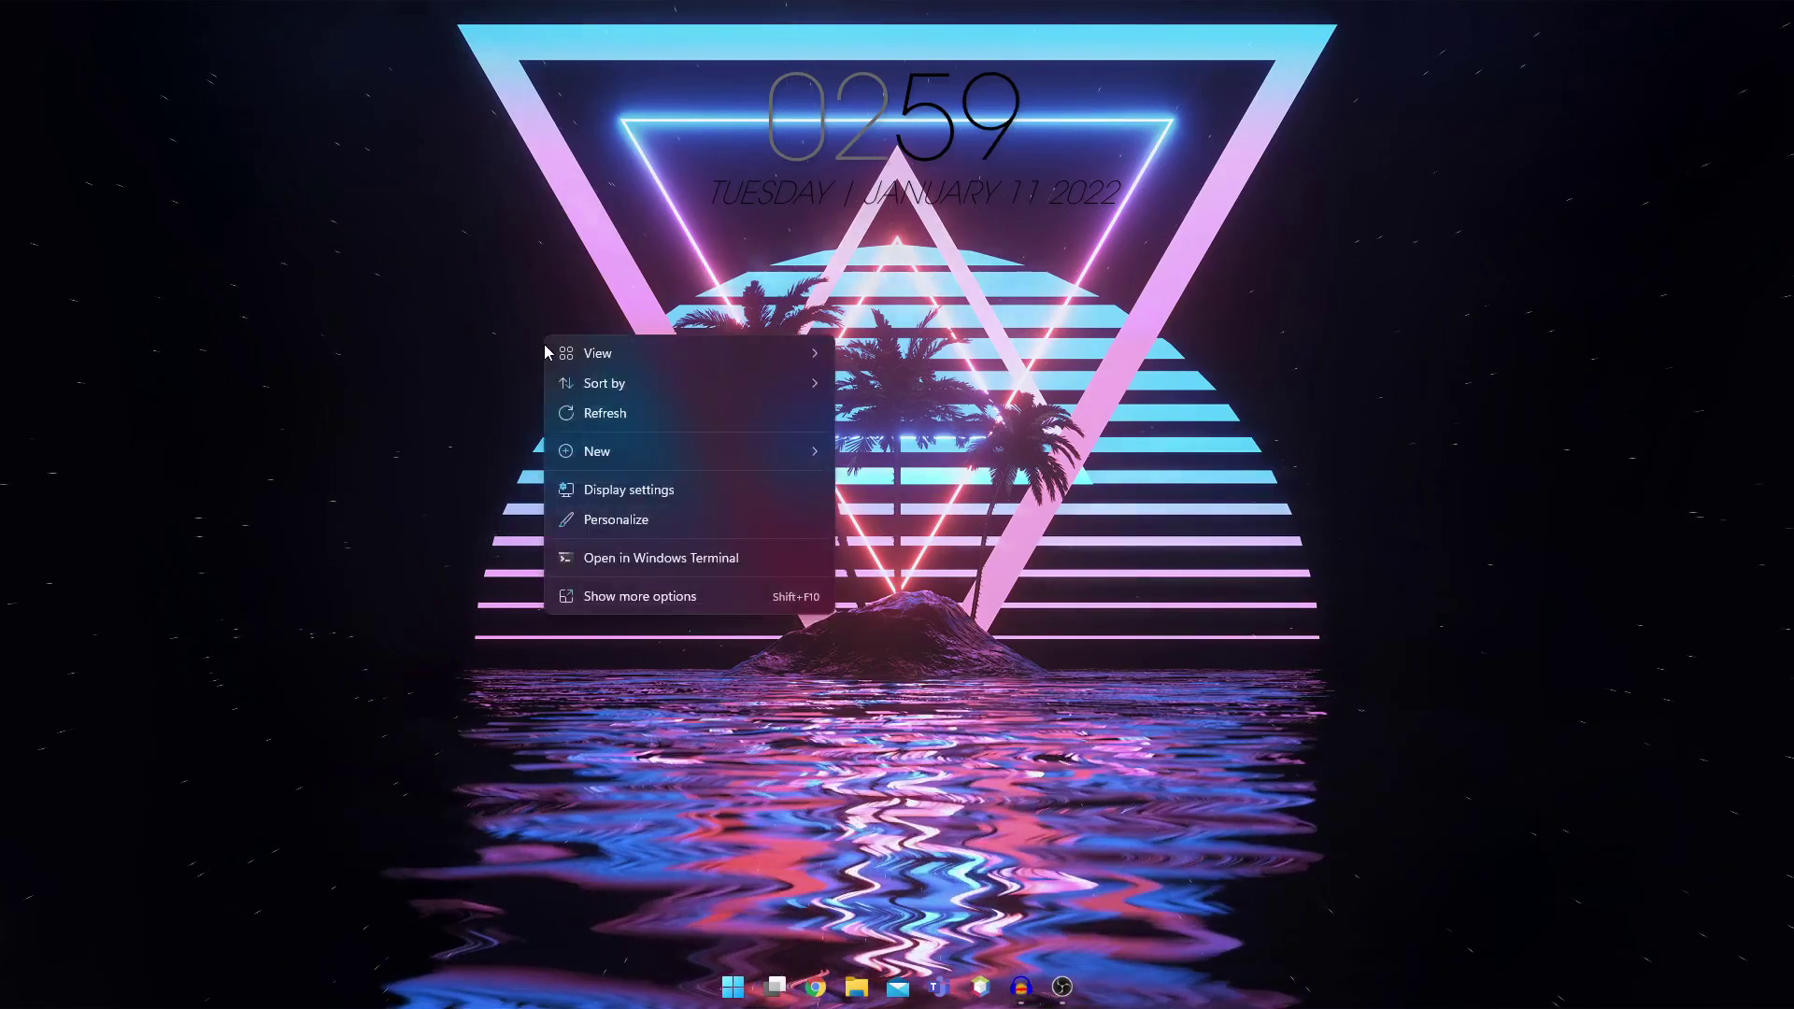
click(592, 410)
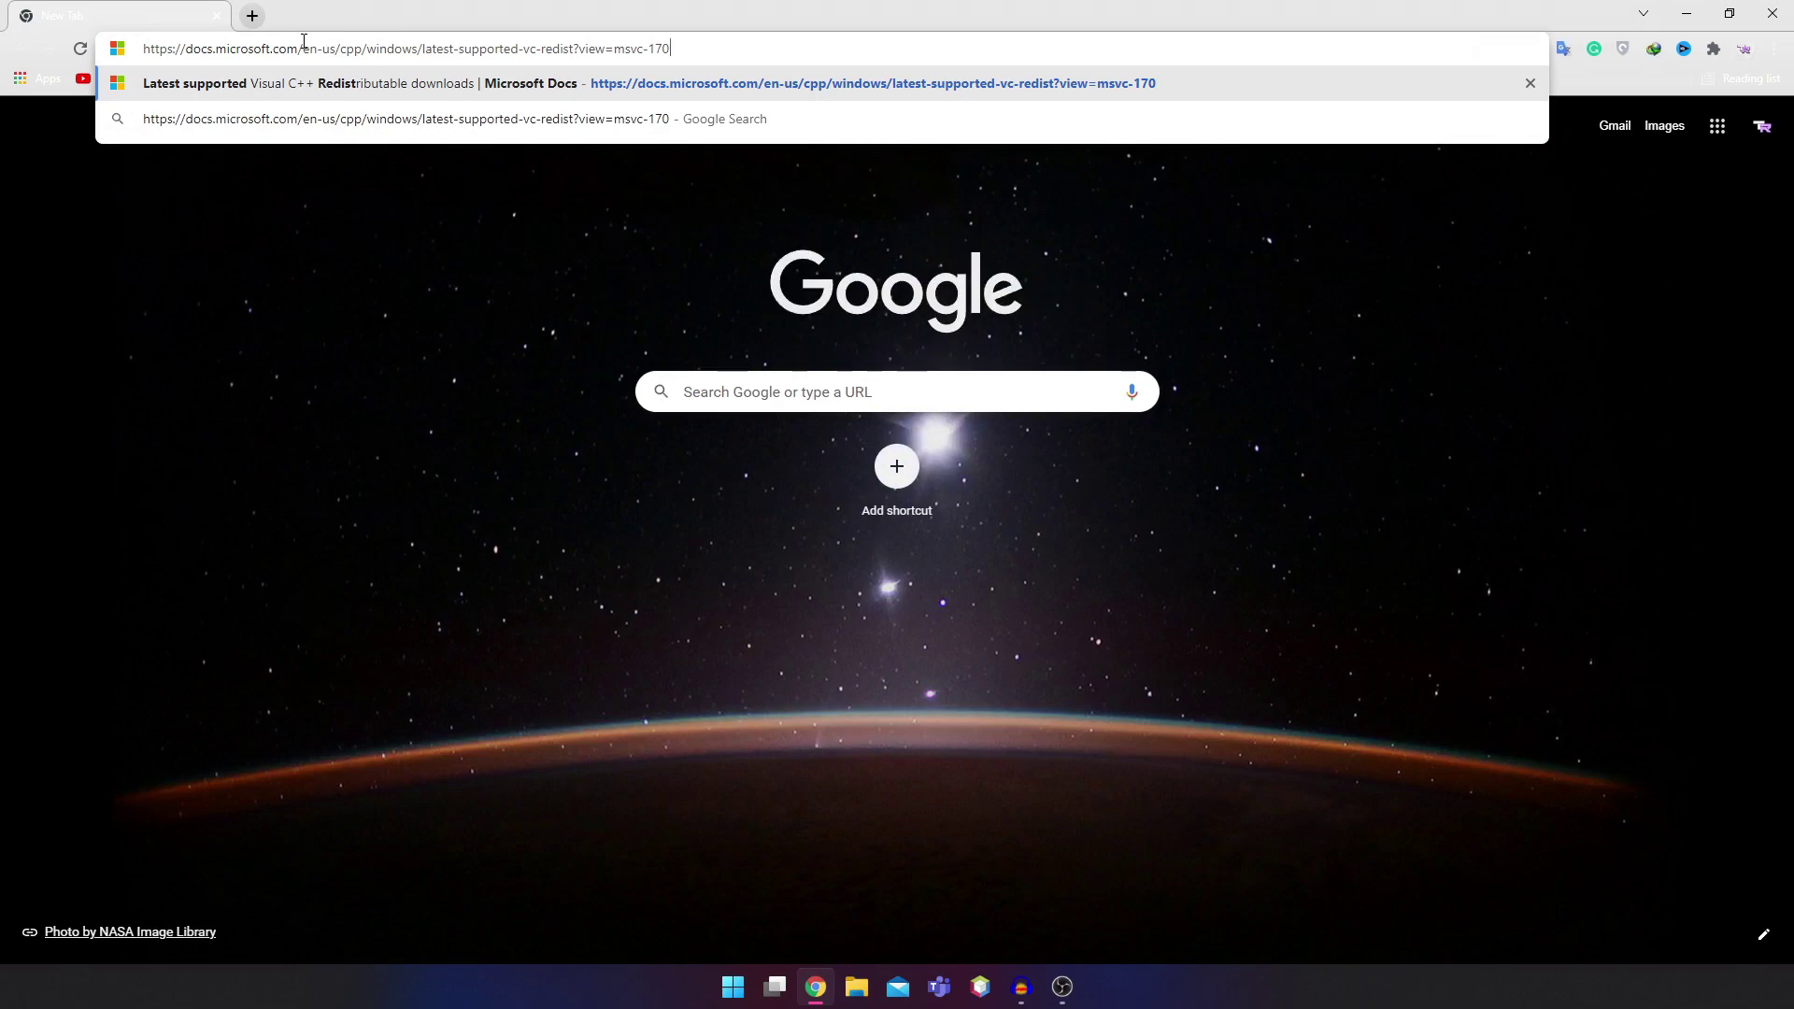
Step: Load the Microsoft Docs redistributable page, locate the Visual Studio 2015–2022 table, and request VC_redist.x86.exe
key(Return)
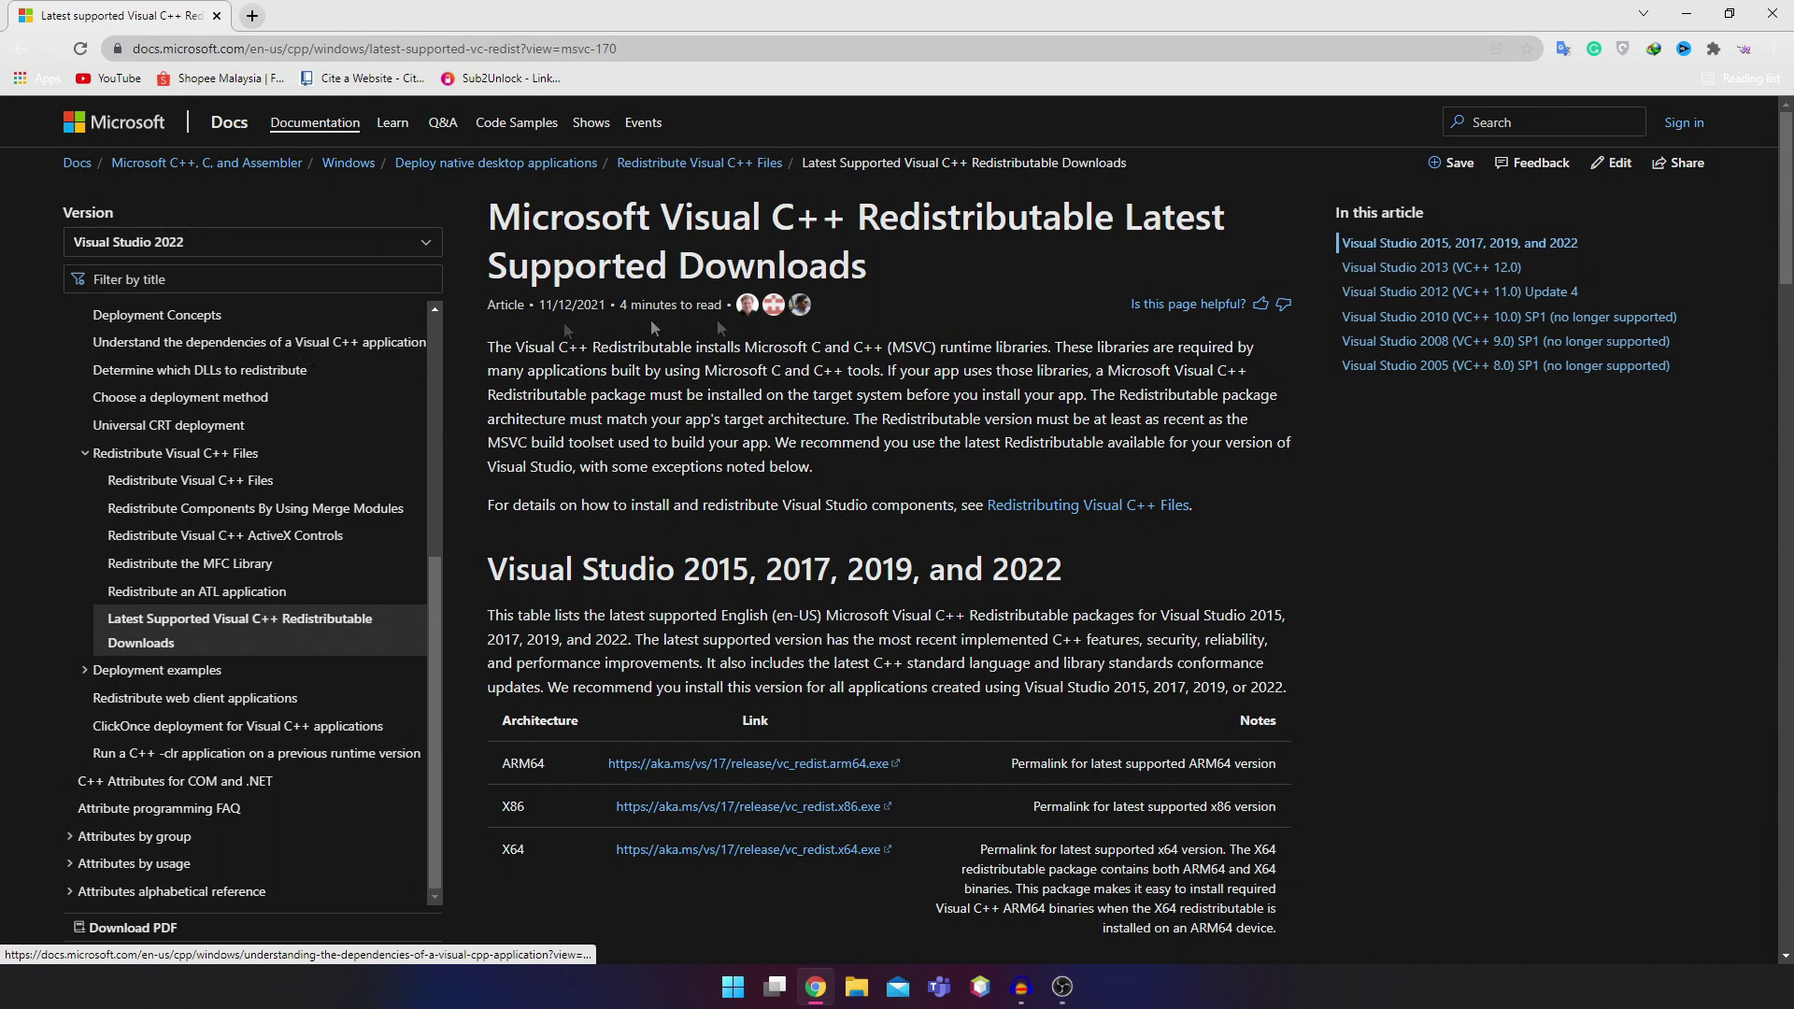
scroll(836, 357, down, 2)
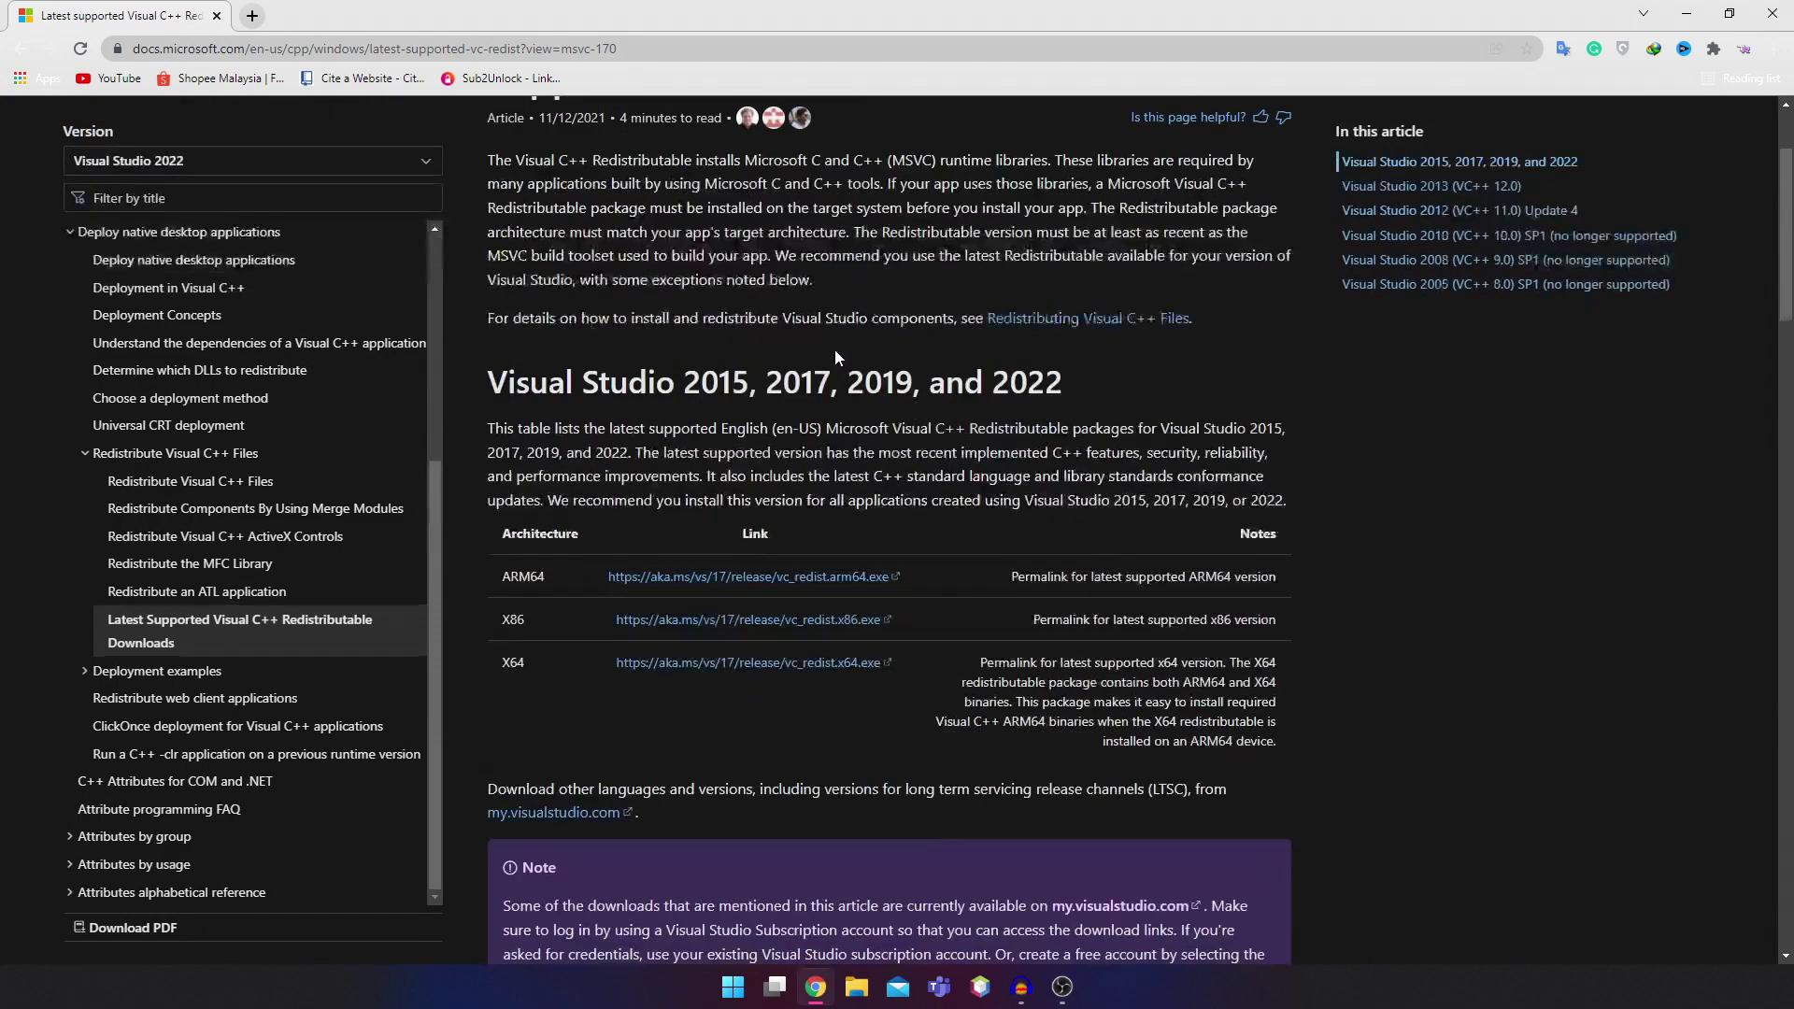
drag(489, 383, 701, 382)
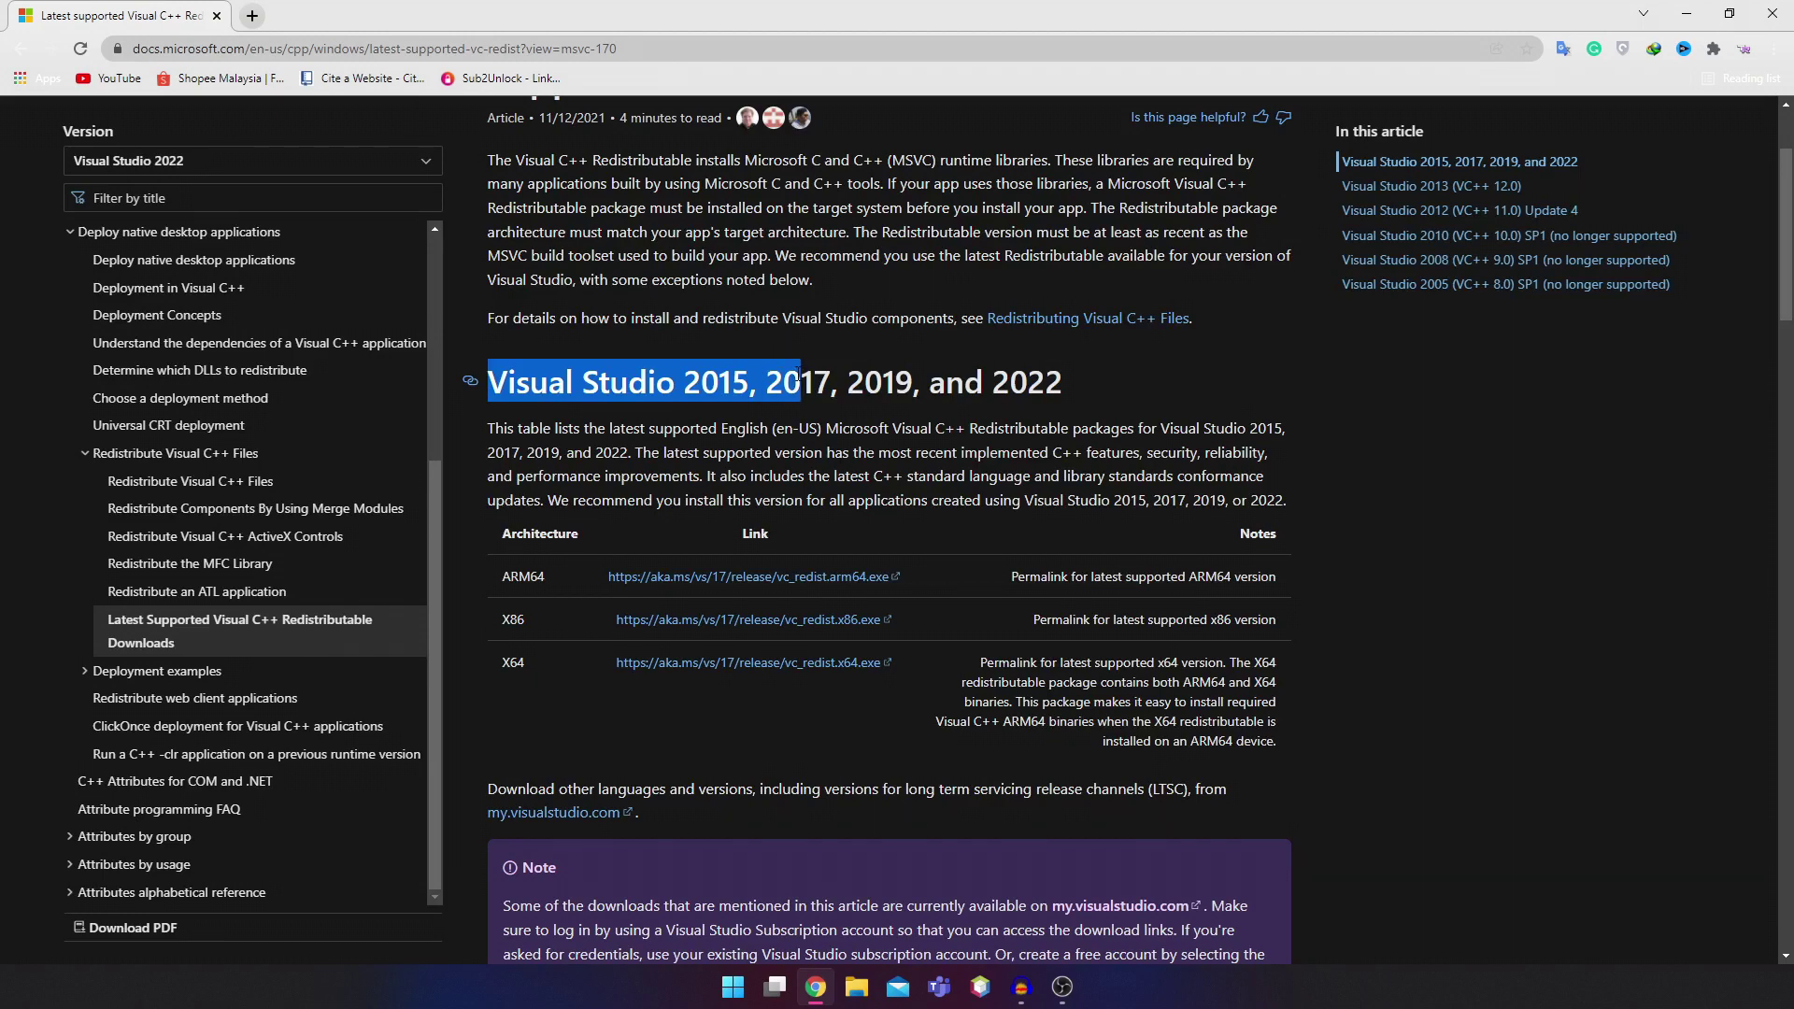
drag(907, 382, 1070, 396)
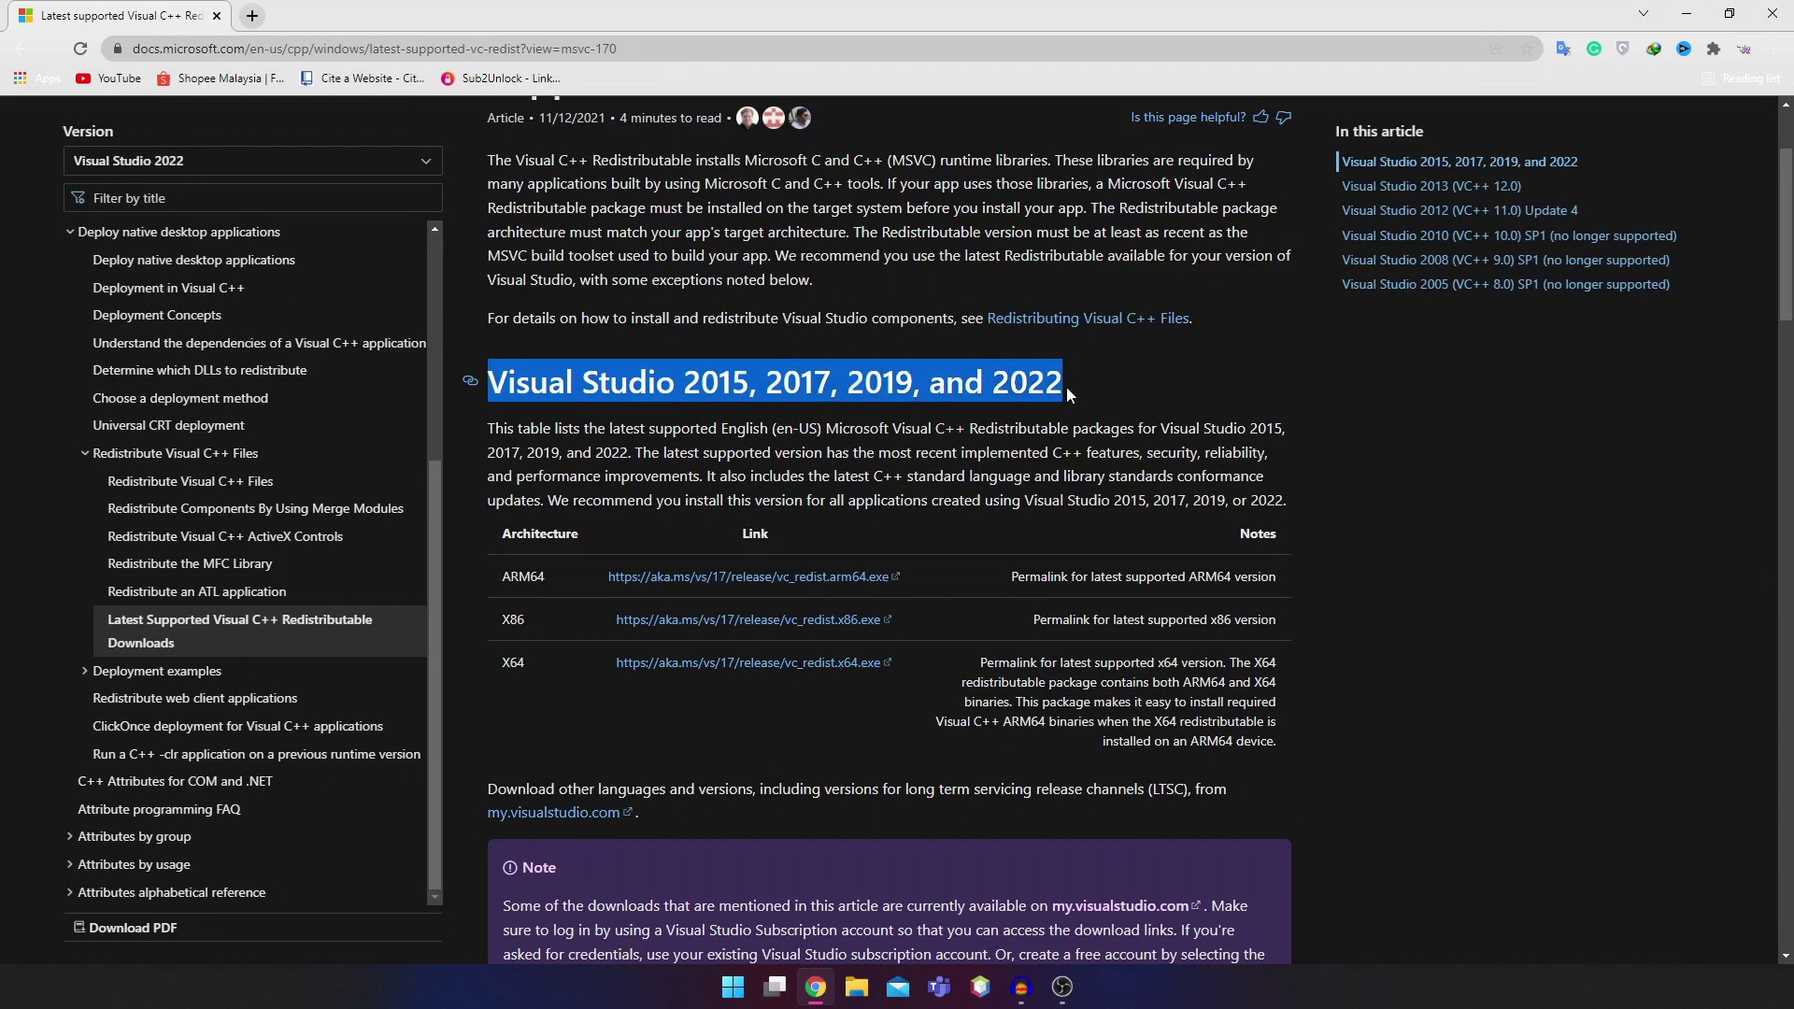
click(1070, 395)
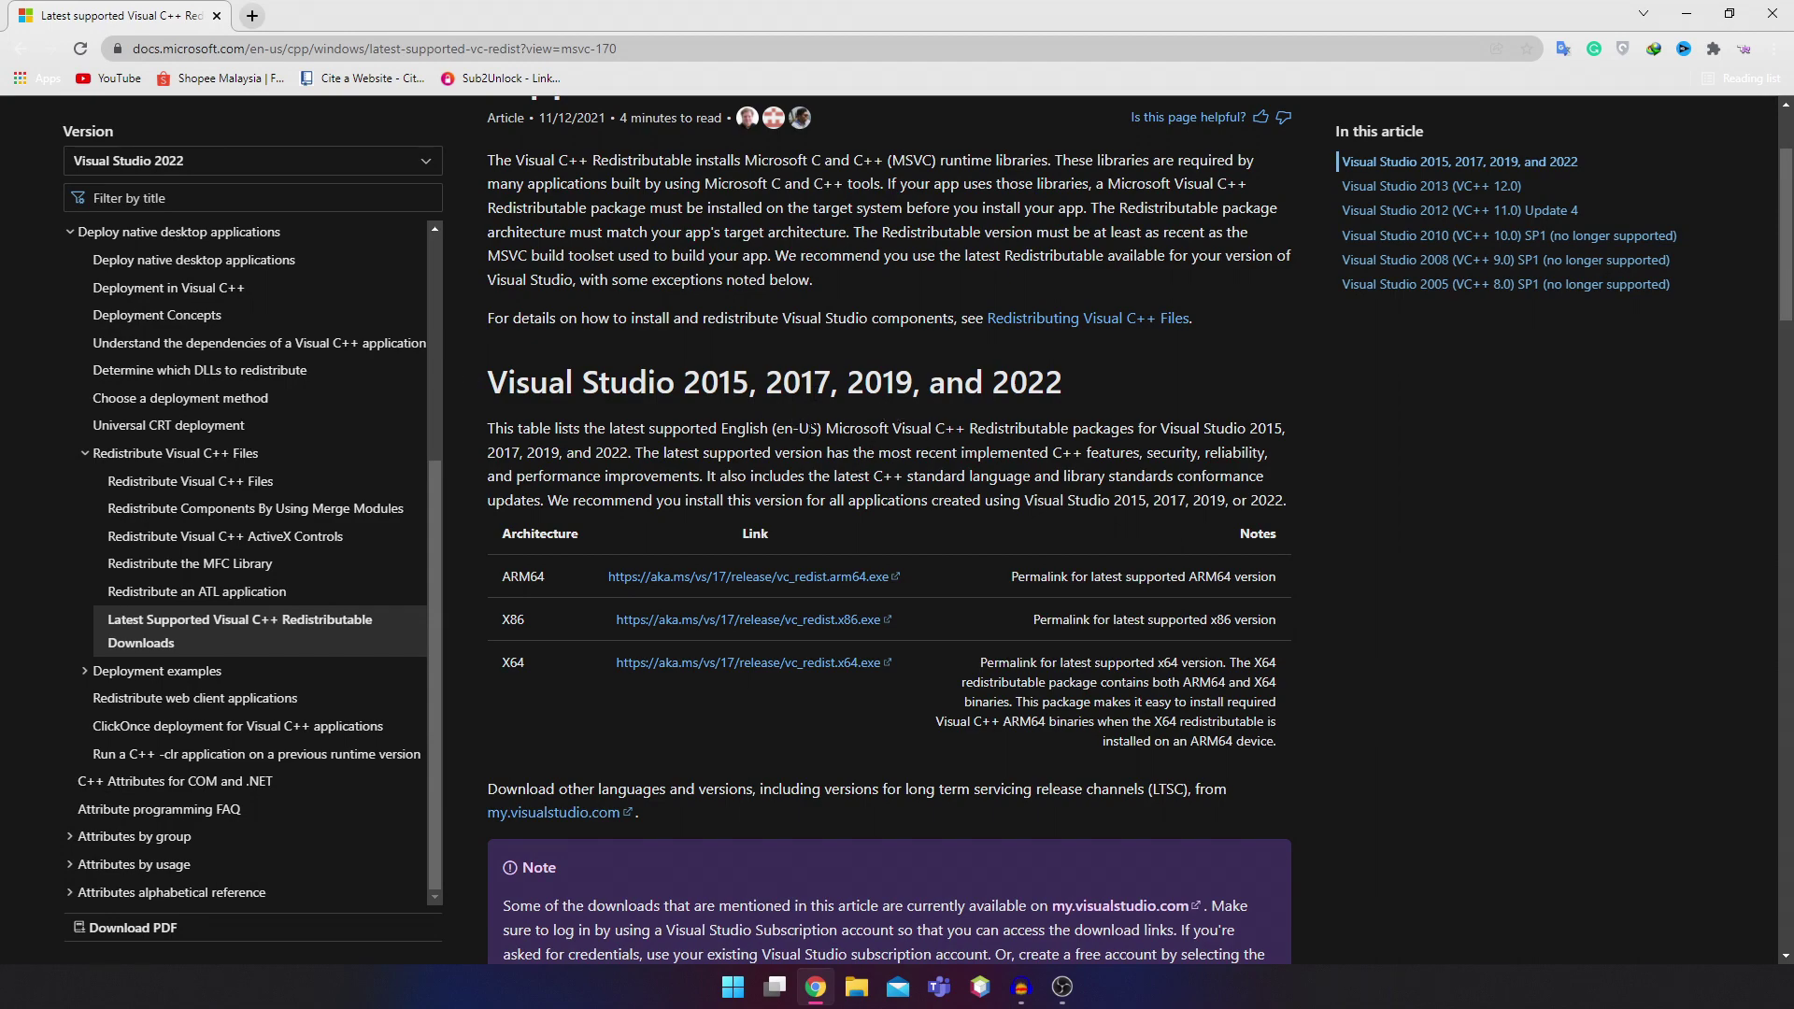
scroll(809, 429, down, 2)
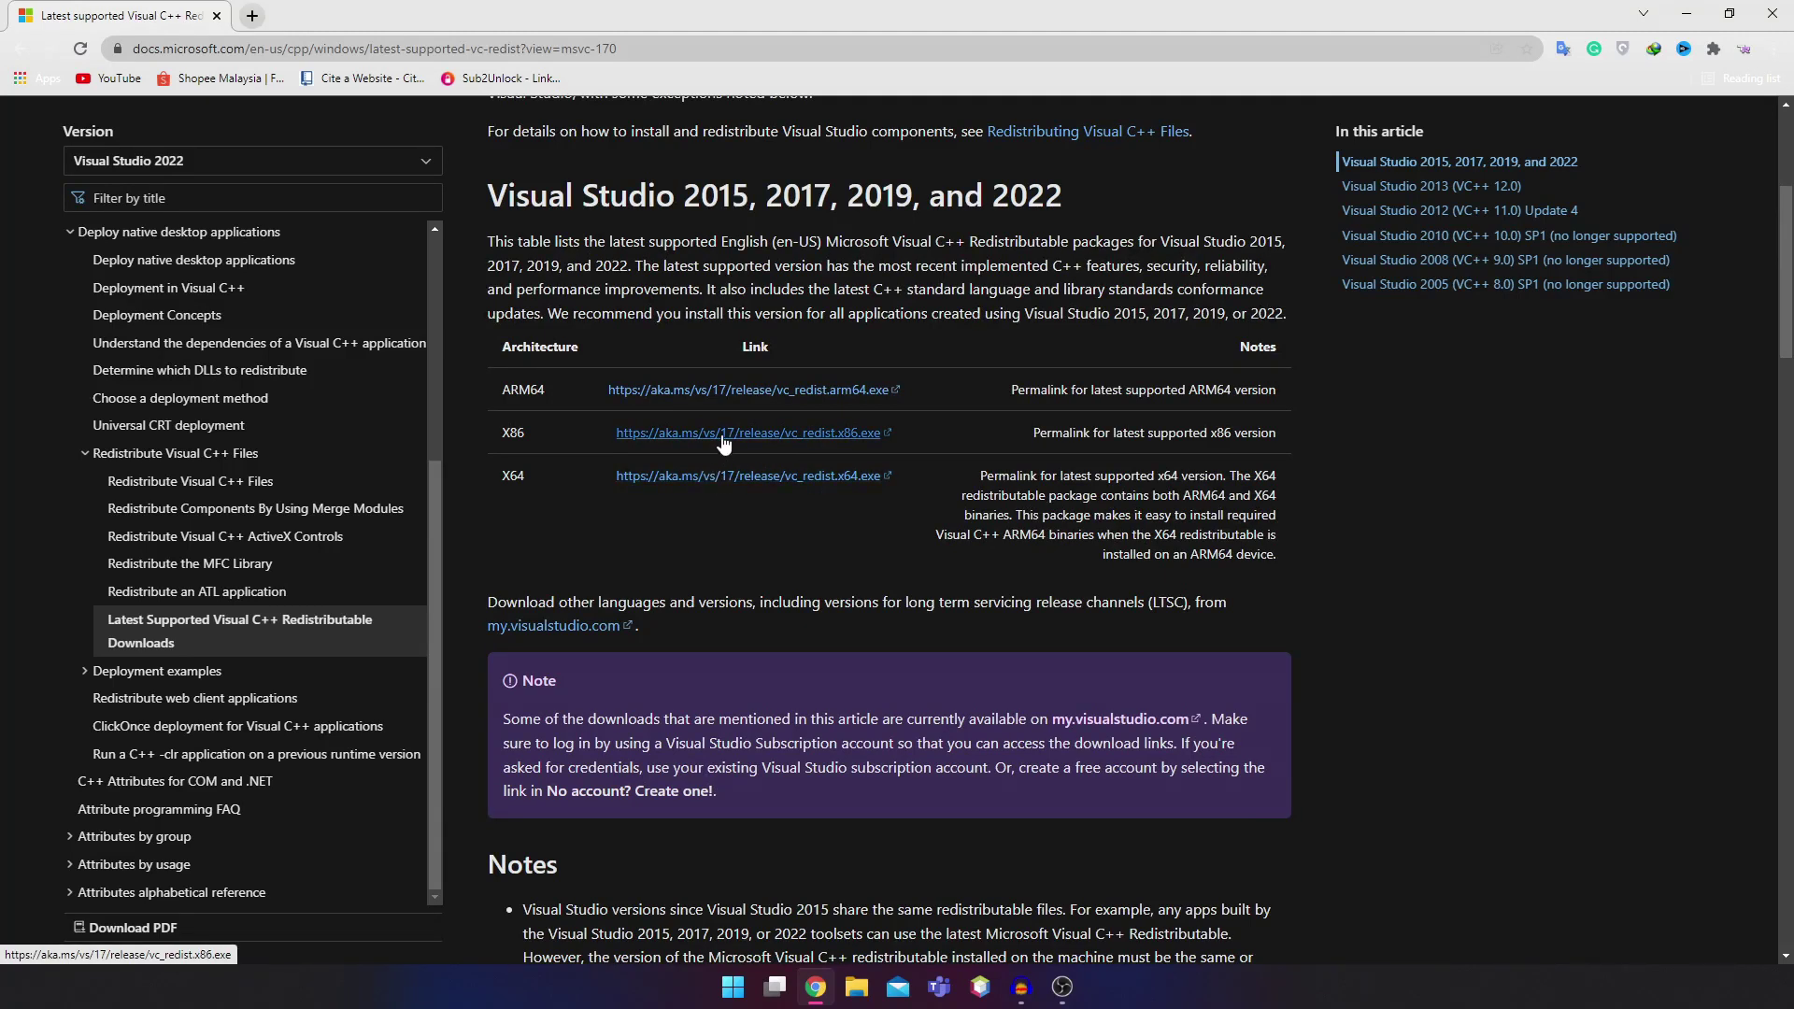
click(724, 435)
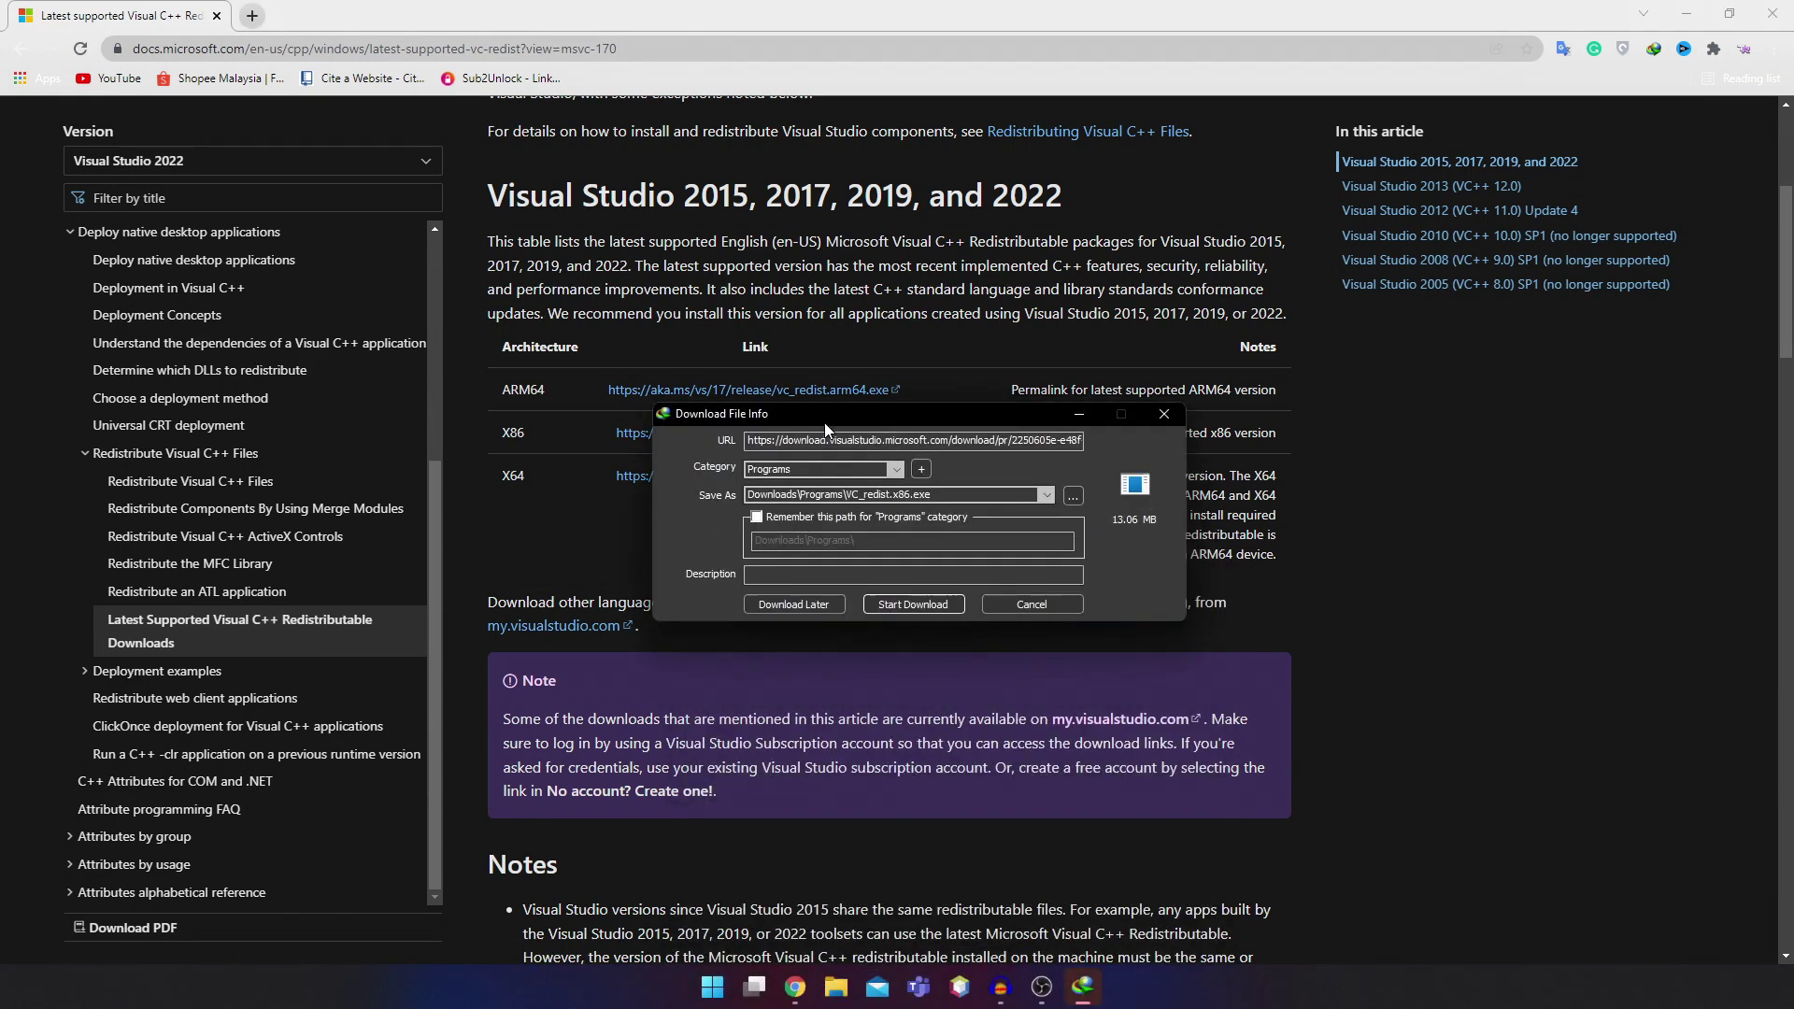
Step: Download the x86 and x64 VC_redist installers through IDM, then close the browser
click(912, 606)
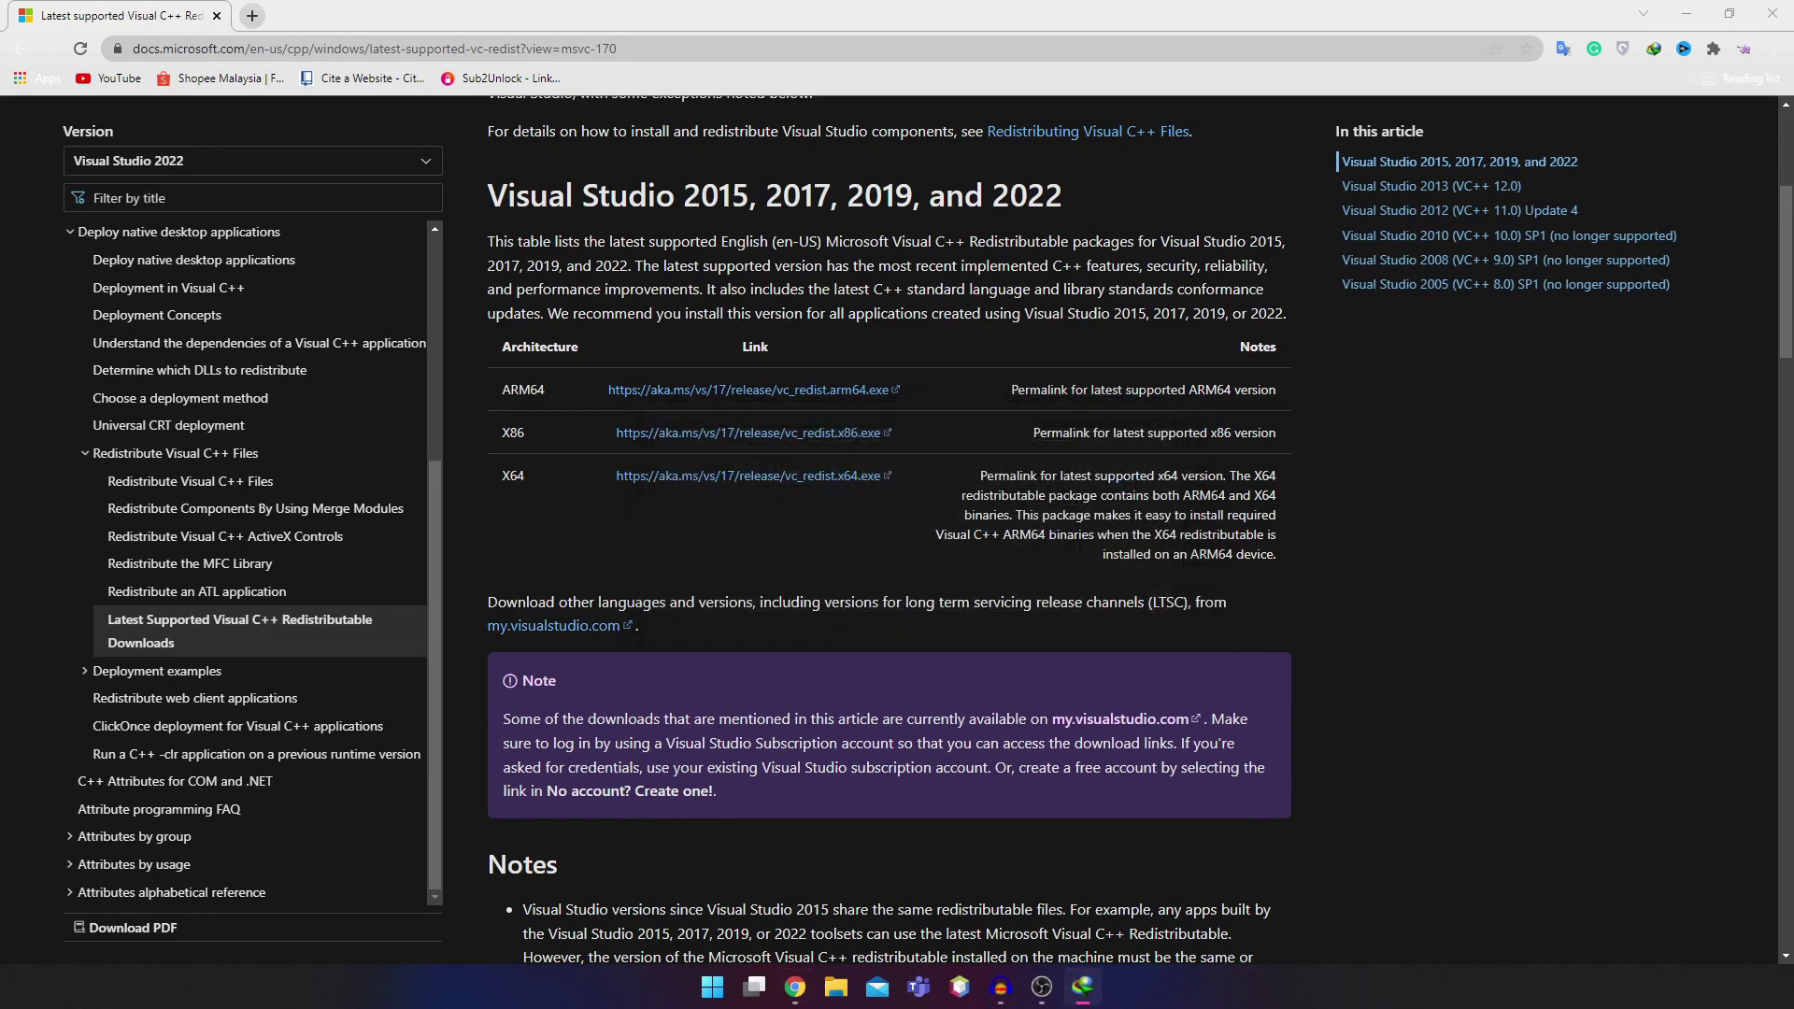
click(769, 479)
click(854, 667)
key(alt+F4)
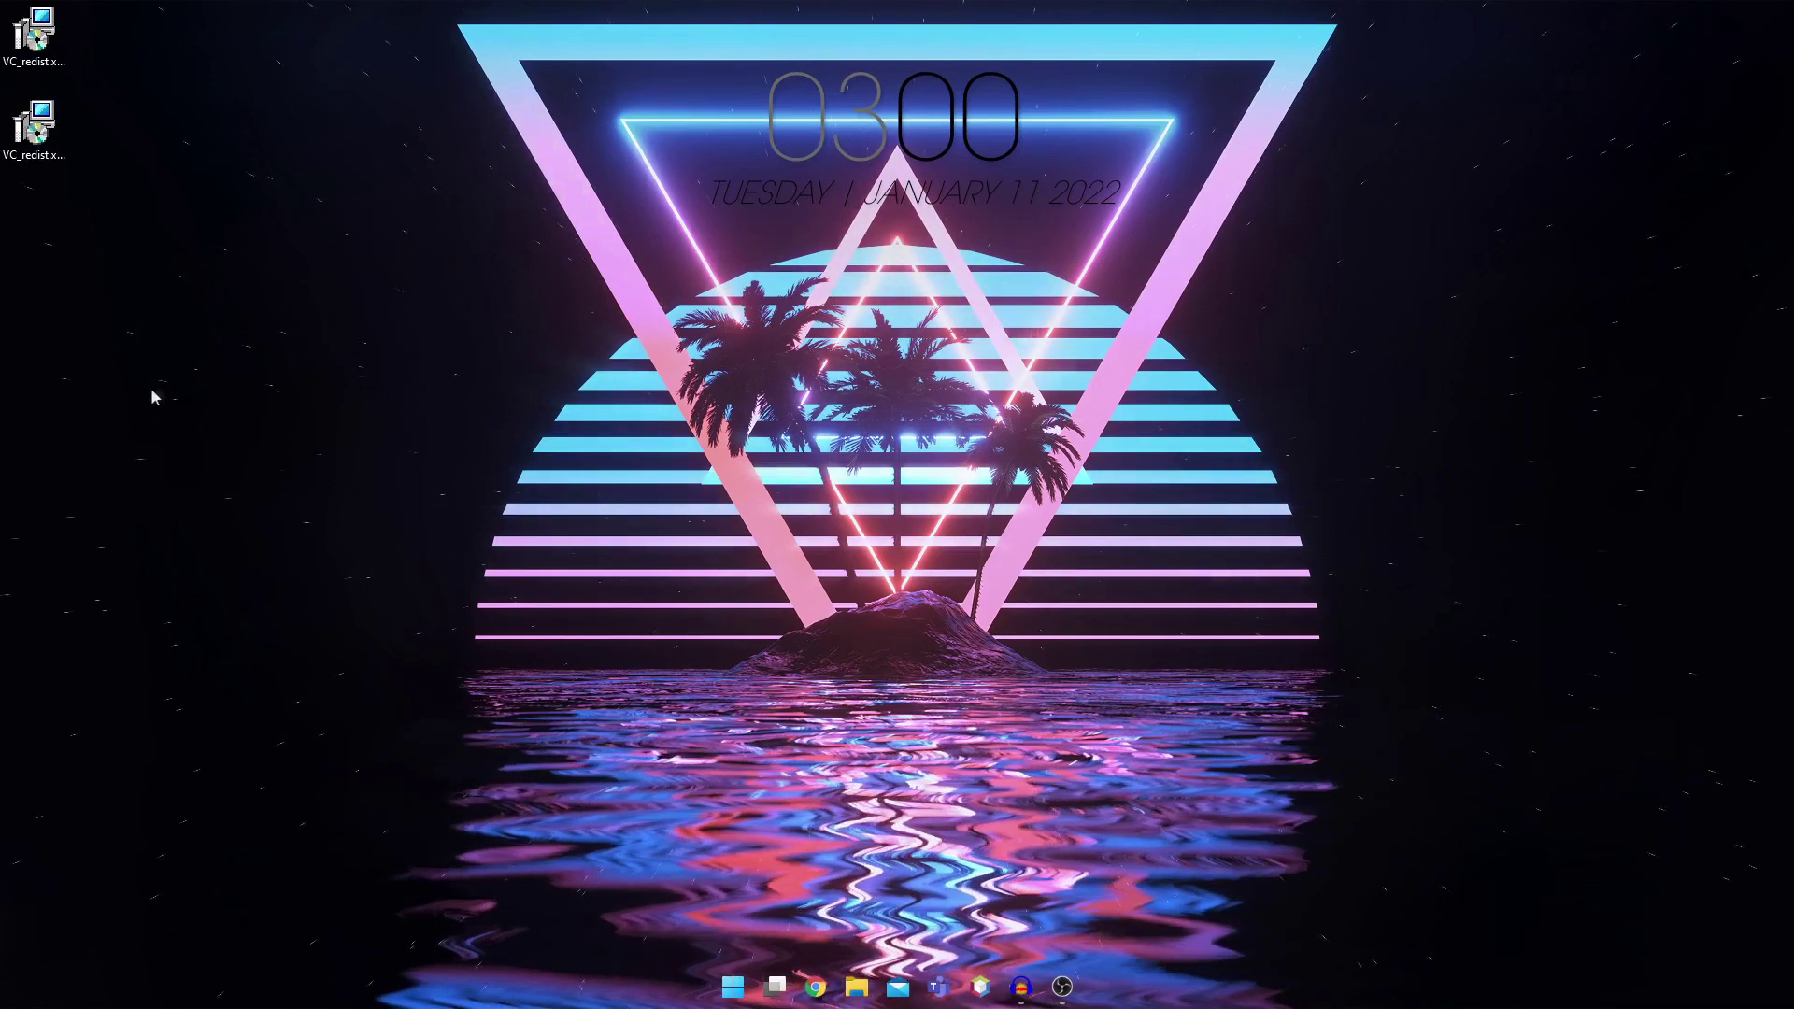
Step: Run VC_redist.x64.exe from the desktop to install the x64 2015–2022 redistributable 14.30.30704
drag(154, 390, 4, 5)
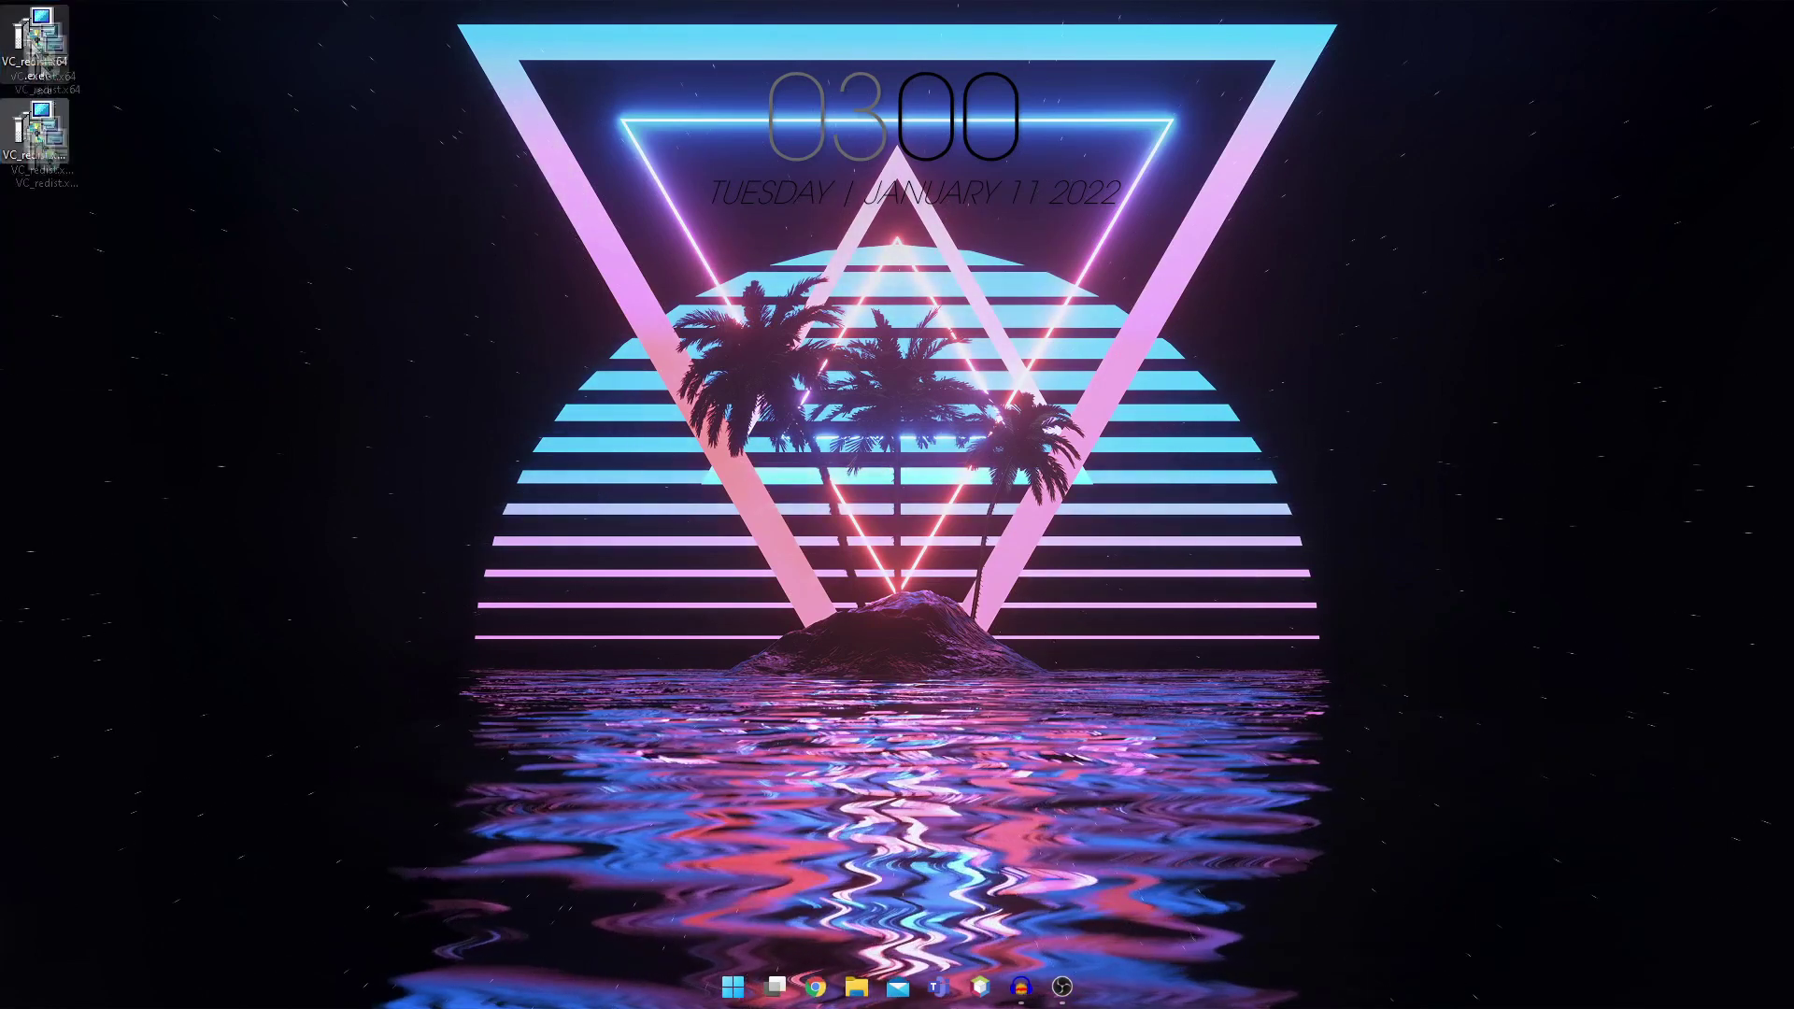
click(112, 194)
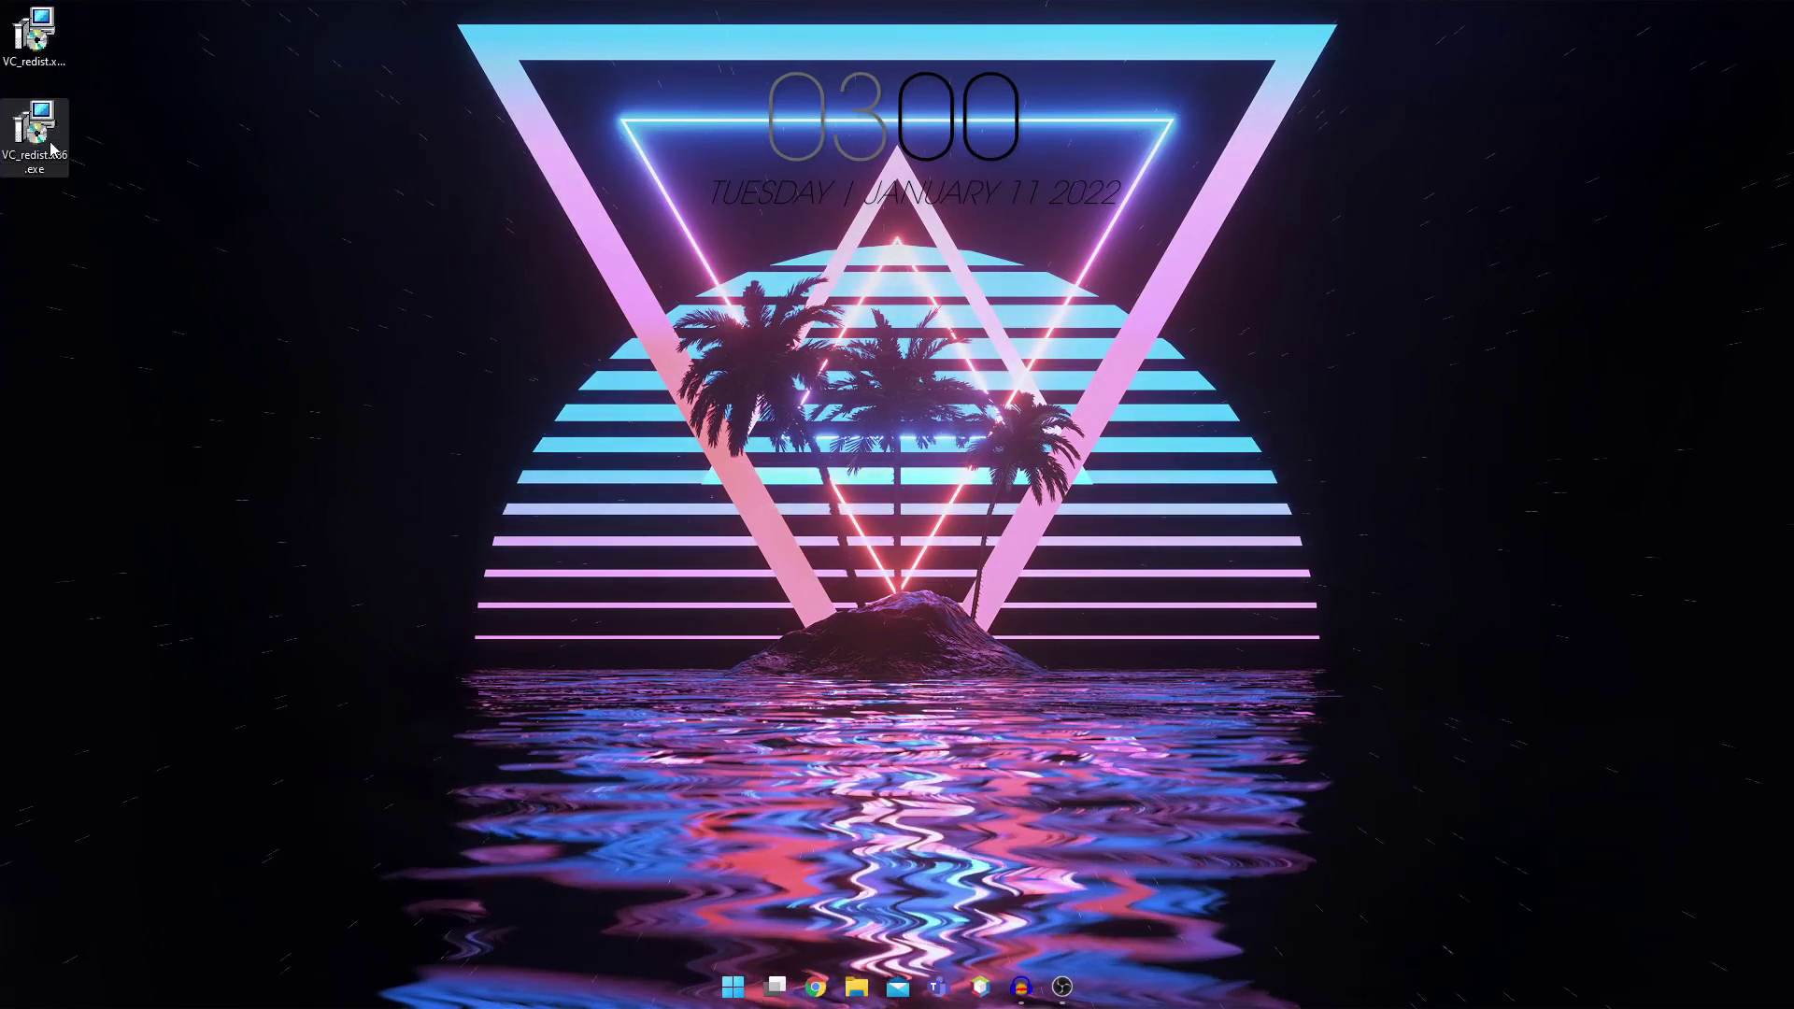
double_click(44, 62)
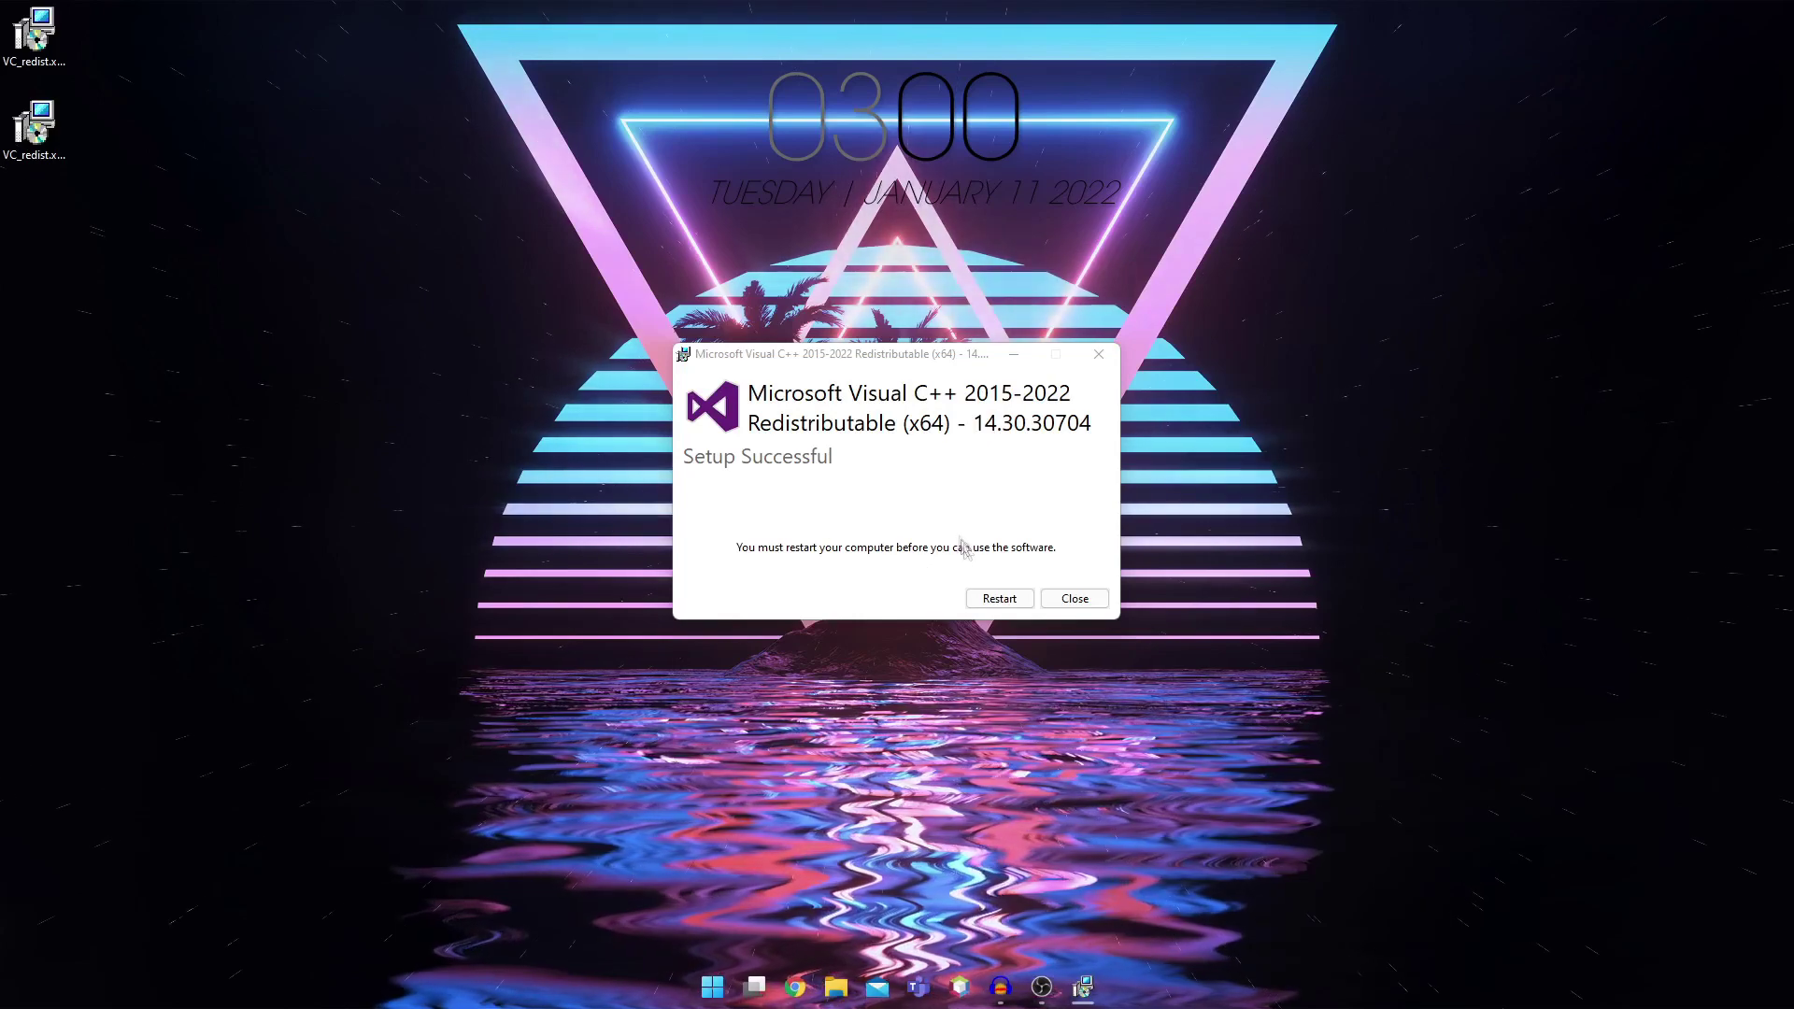
Step: Close the finished x64 installer, launch VC_redist.x86.exe, and accept its license terms
click(1076, 600)
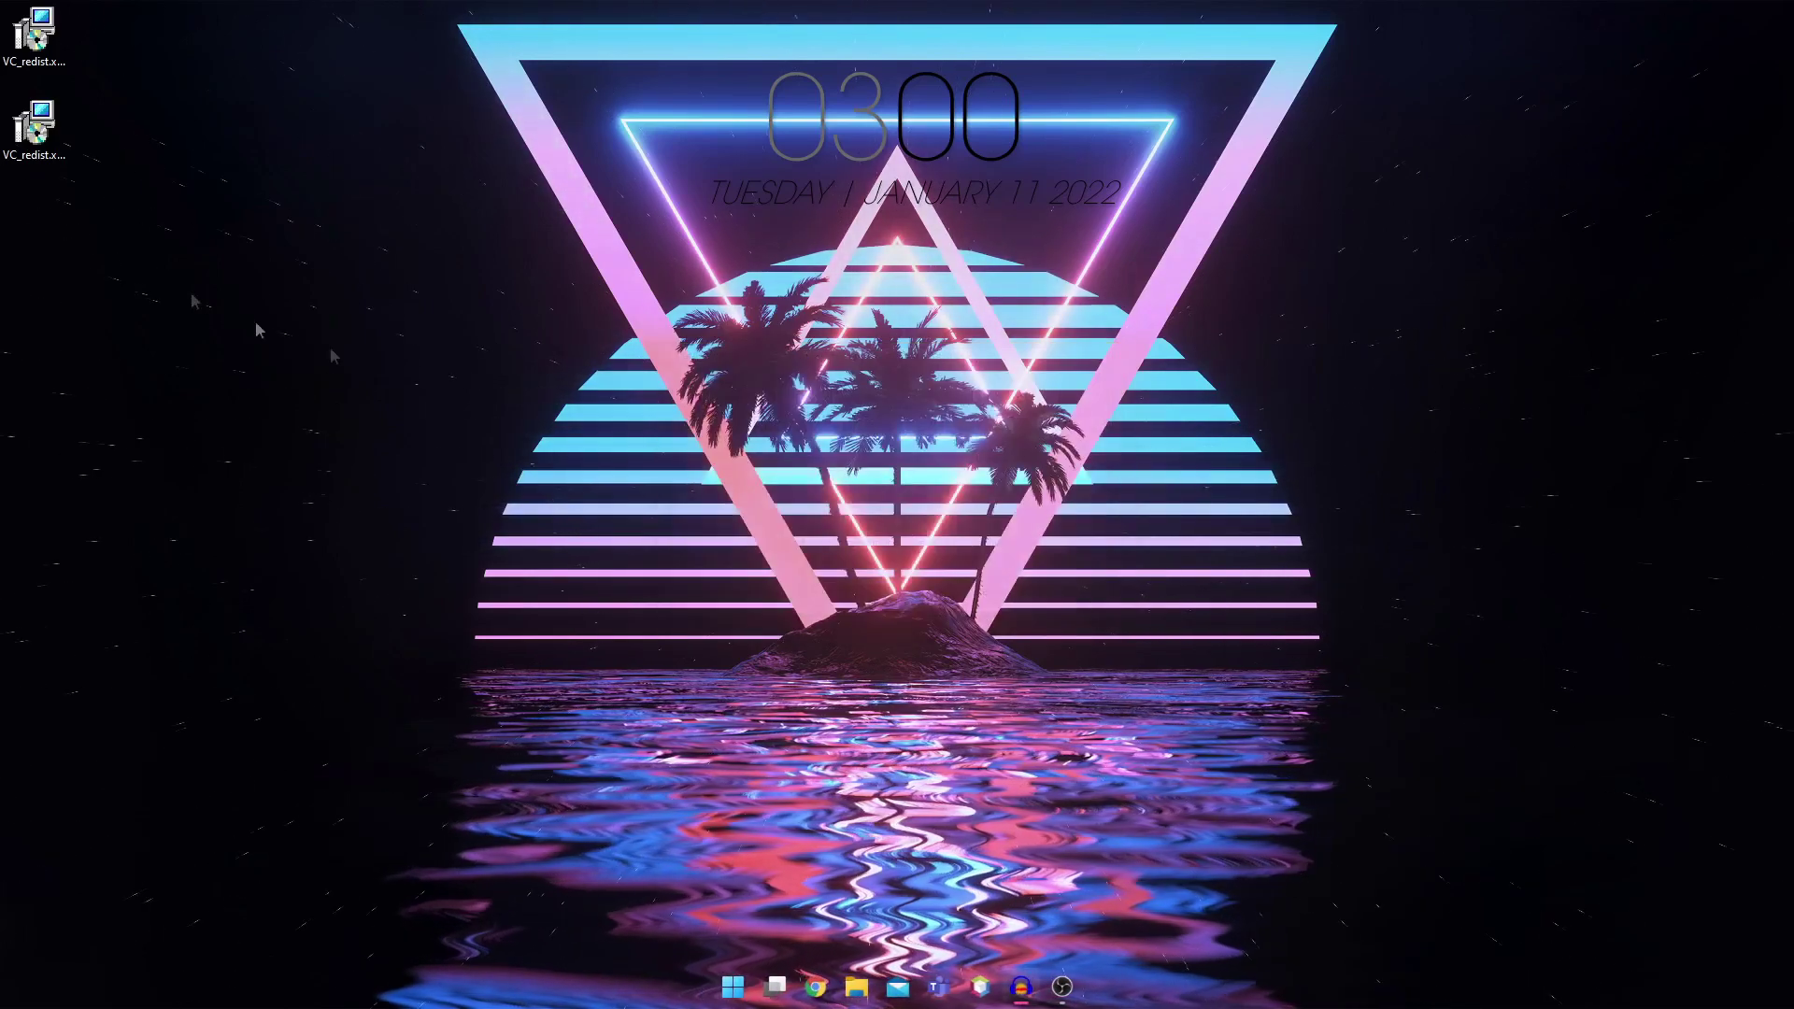
double_click(59, 157)
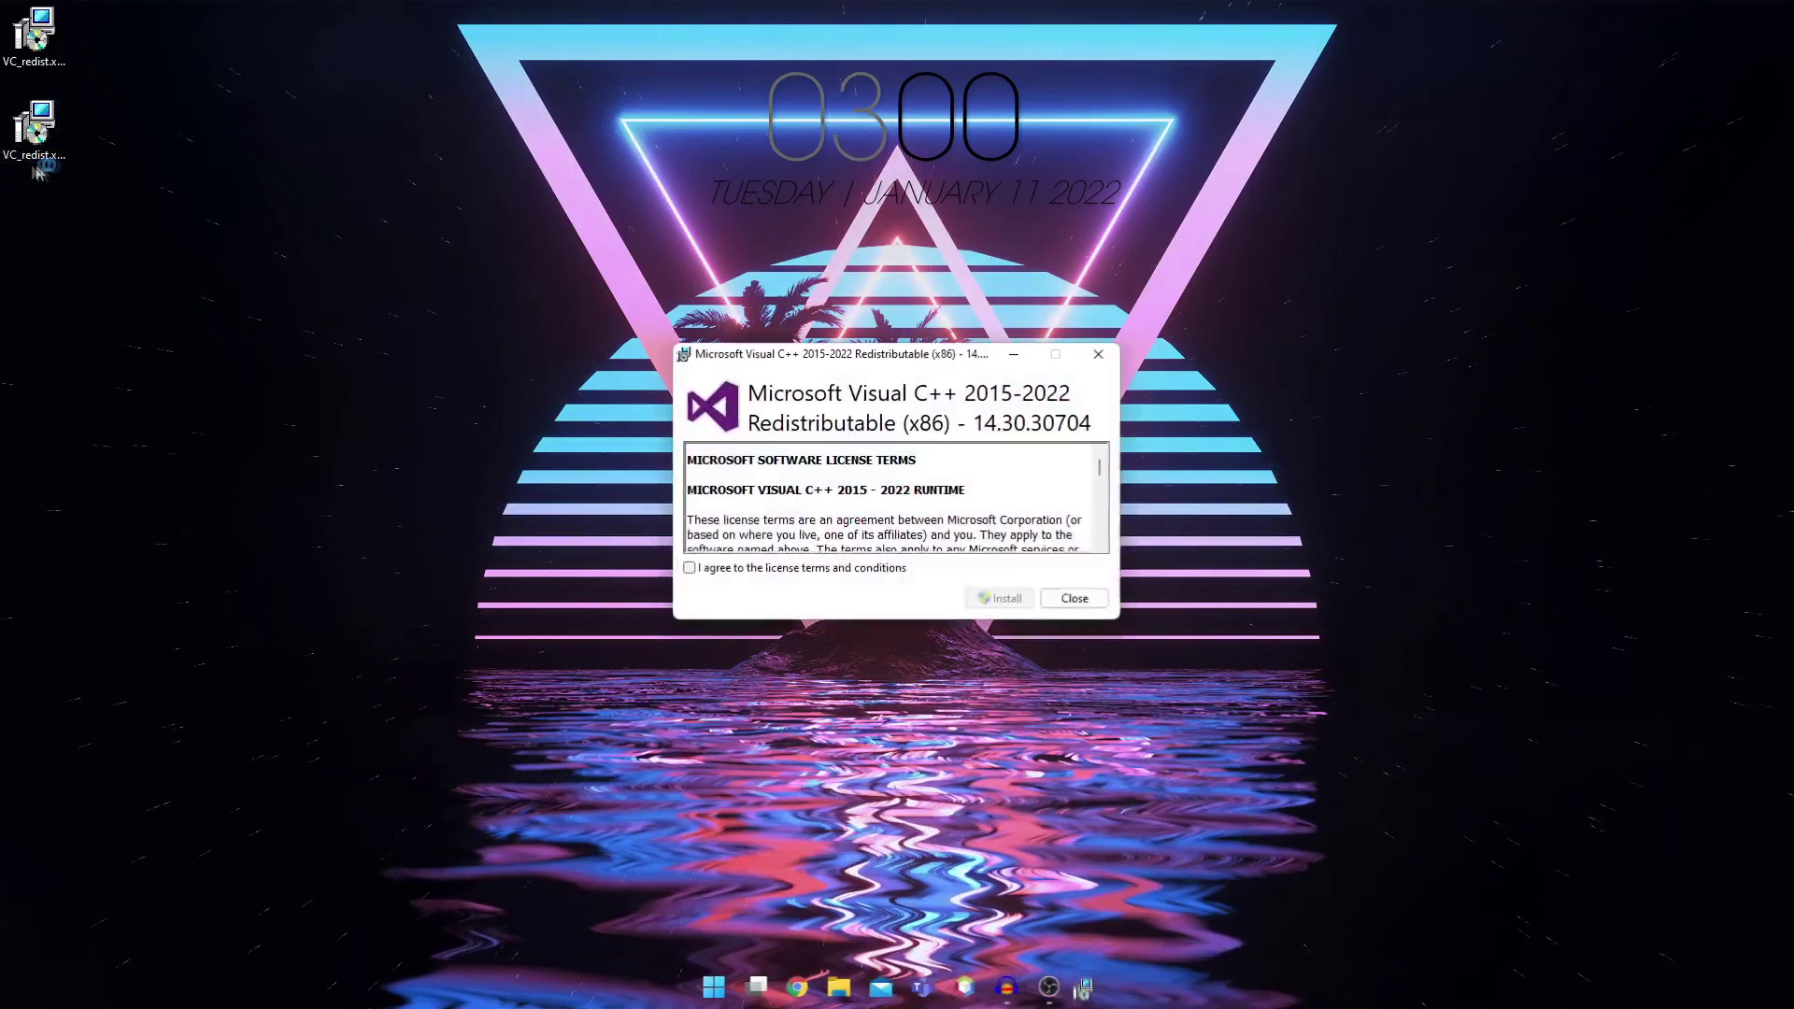
click(713, 564)
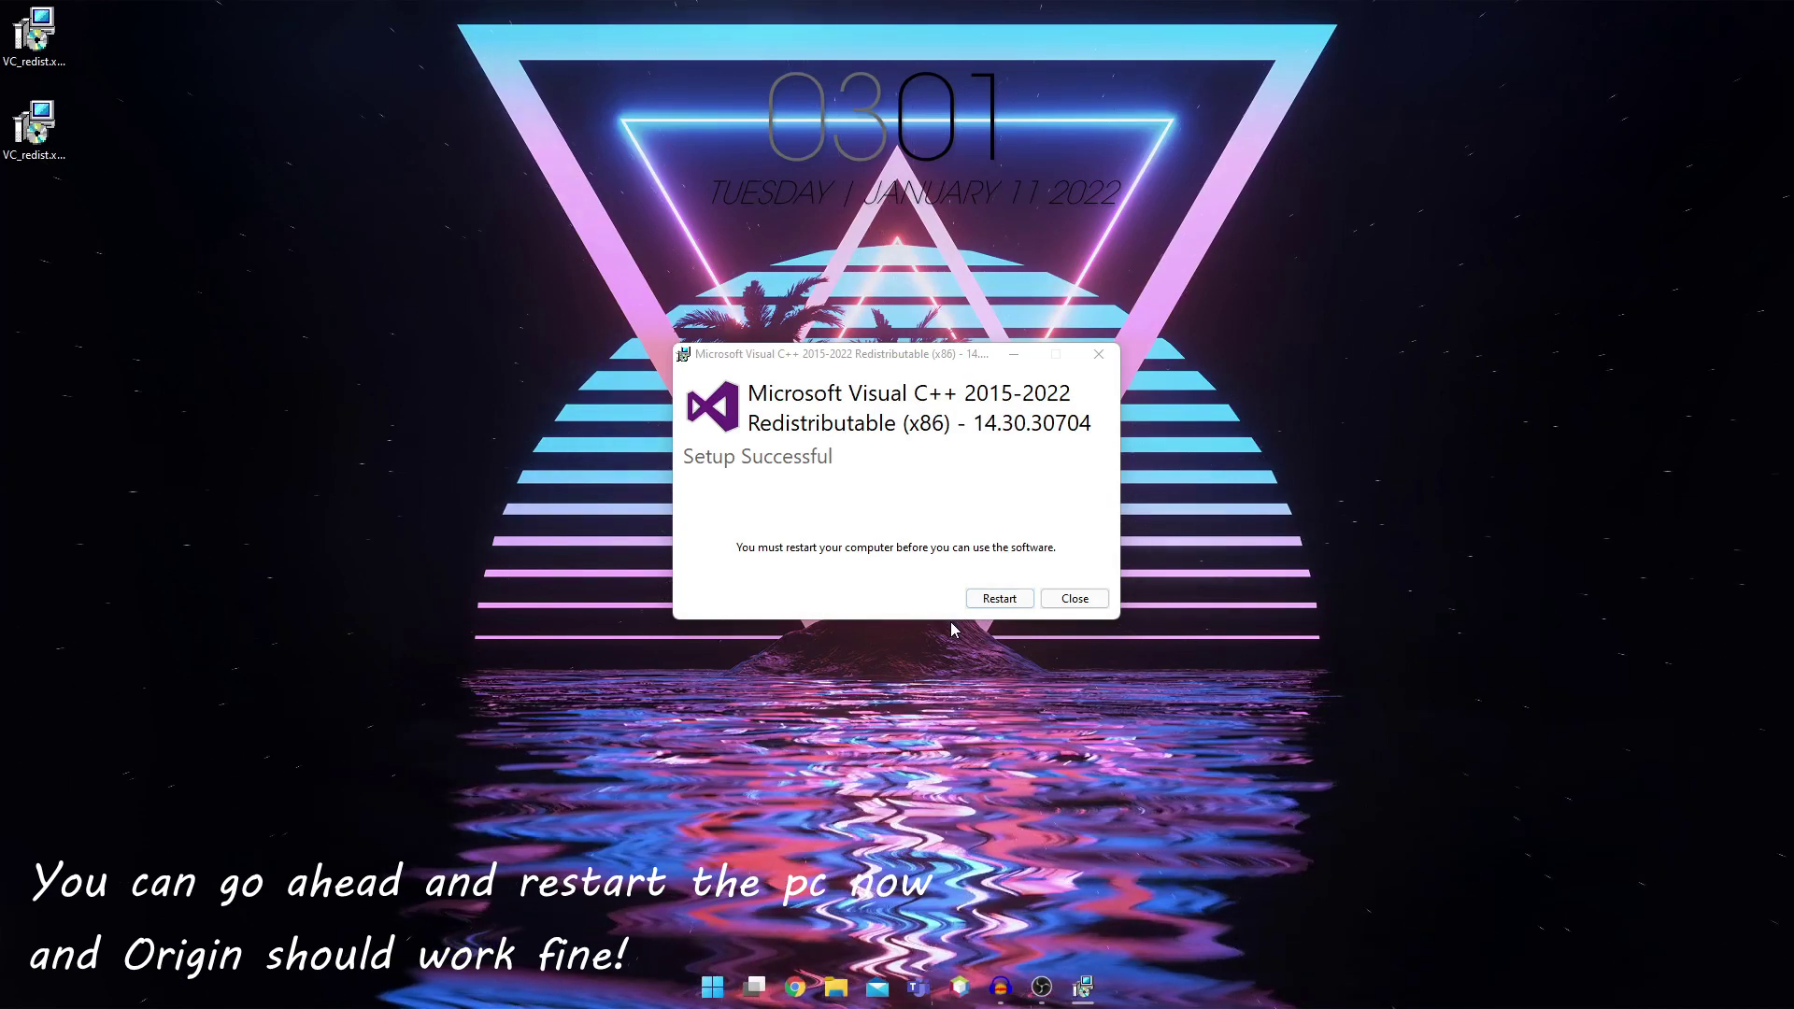
Step: Close the x86 installer's Setup Successful window
click(1075, 599)
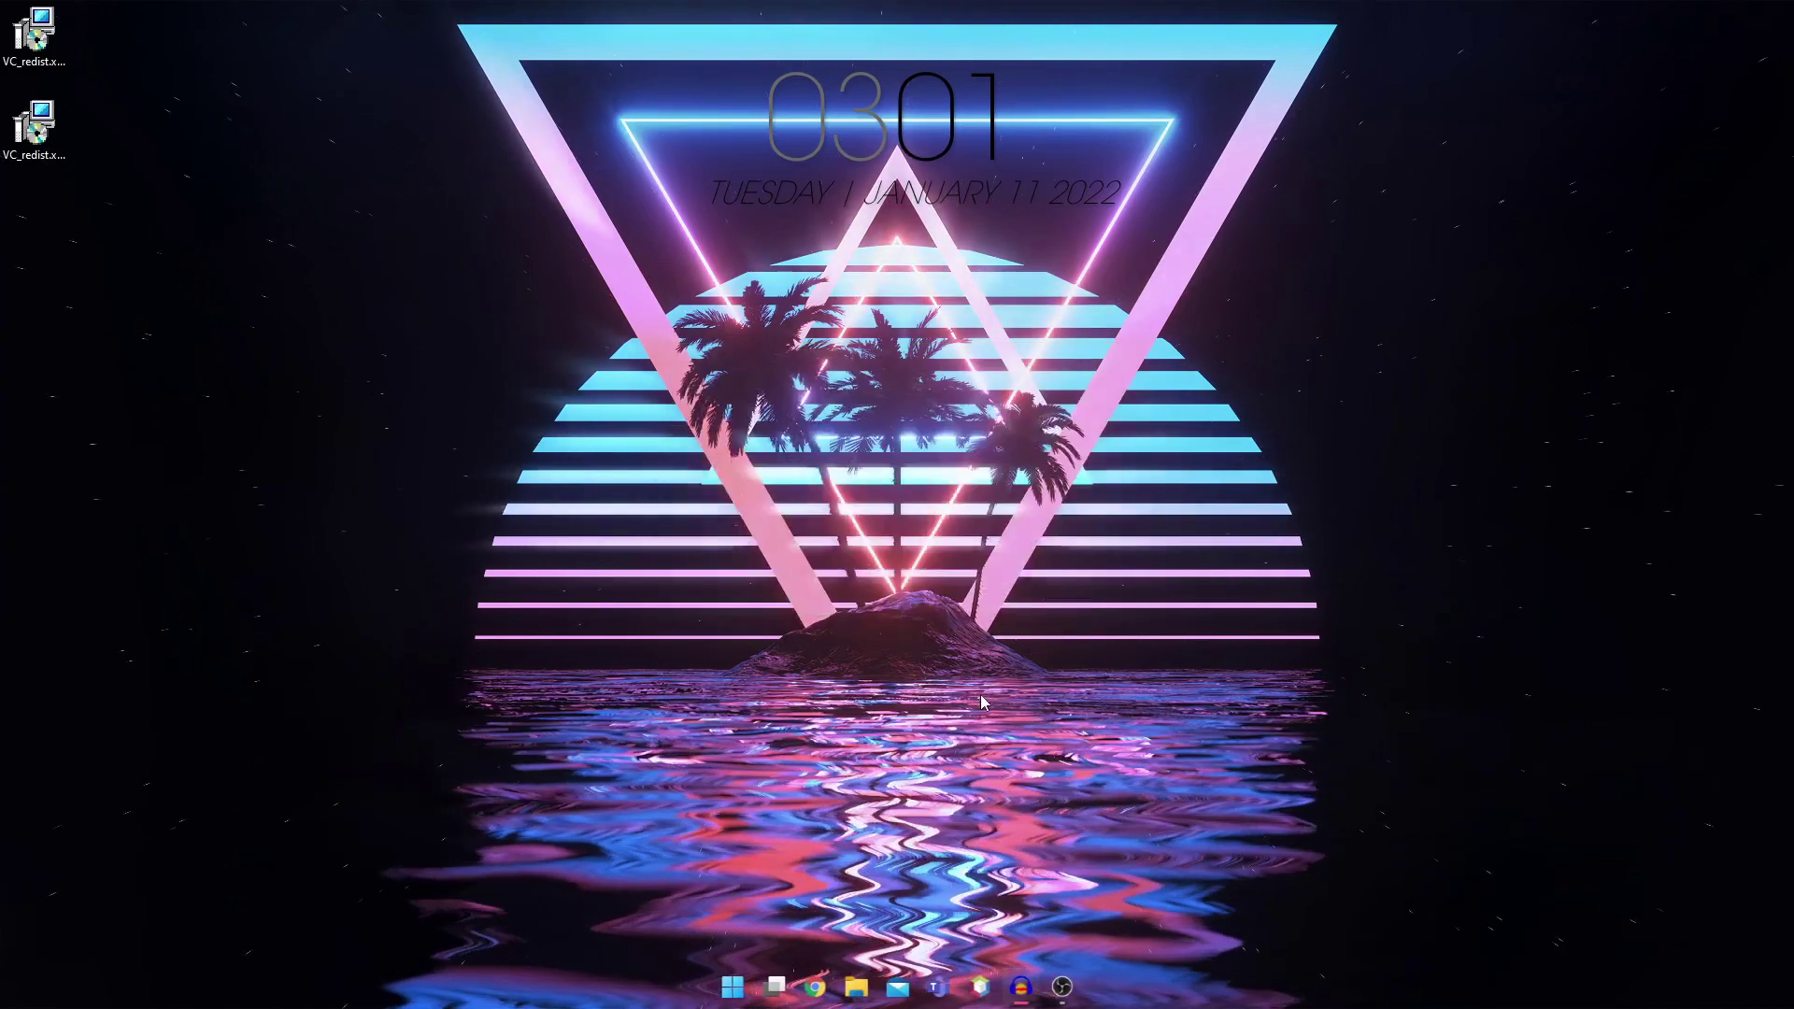